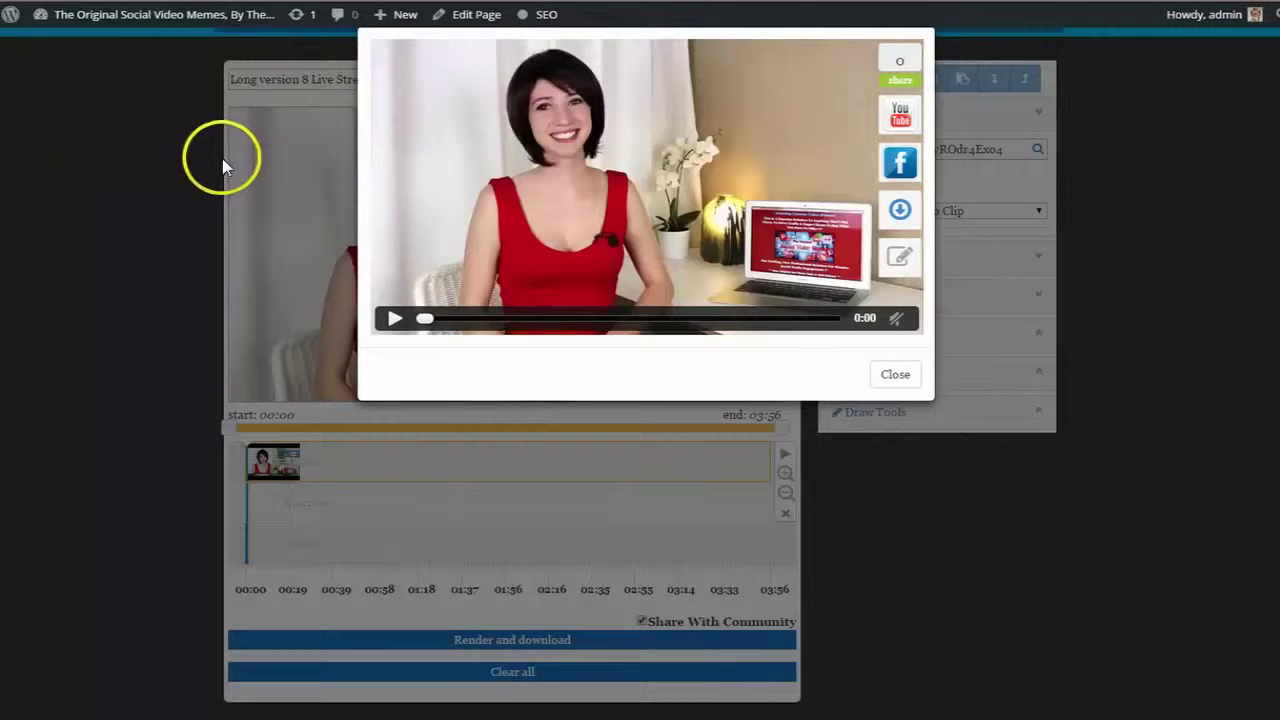
# Attempt a live YouTube upload described as Live test 8, then dismiss the expired-session error.
pyautogui.click(900, 116)
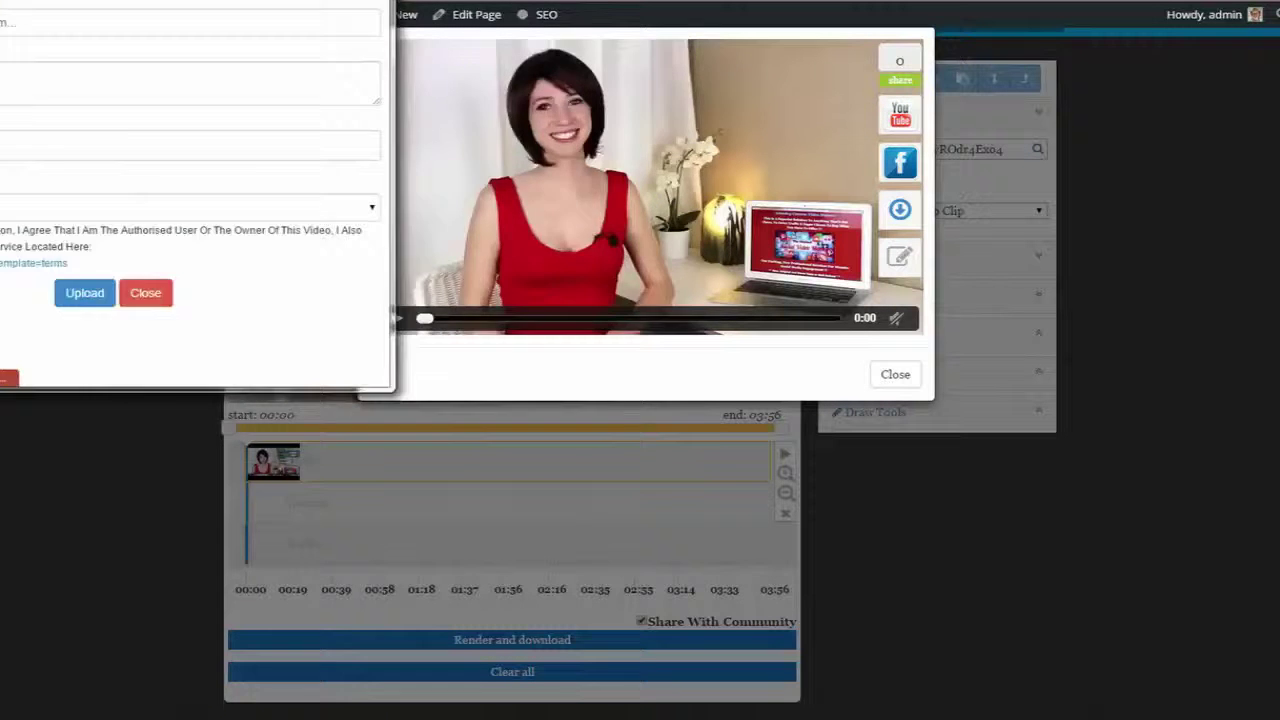
pyautogui.click(485, 62)
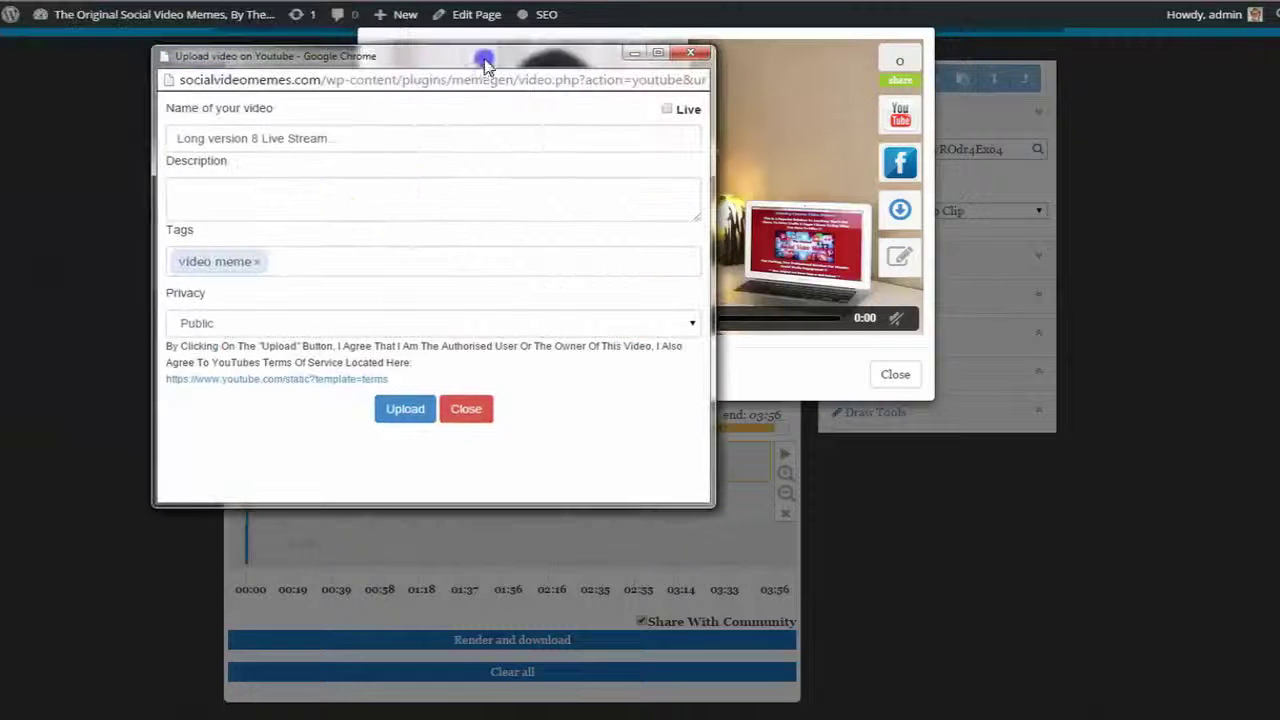
pyautogui.click(225, 195)
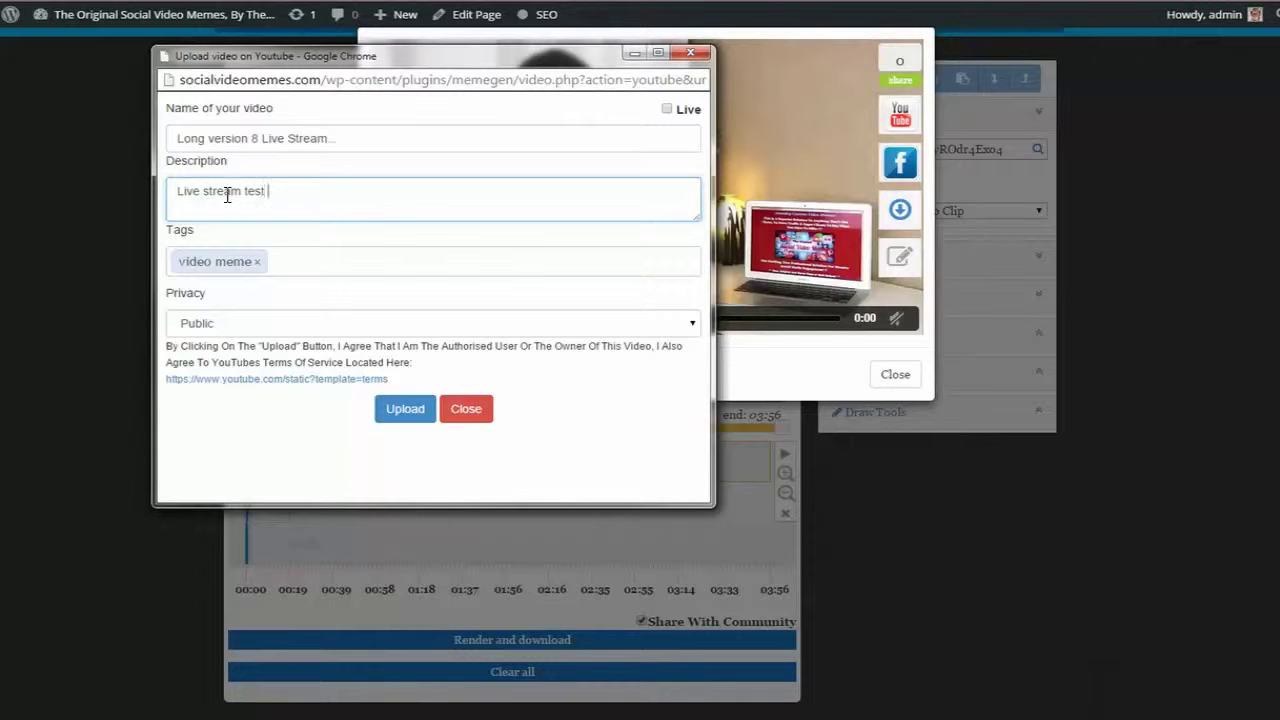
pyautogui.click(667, 109)
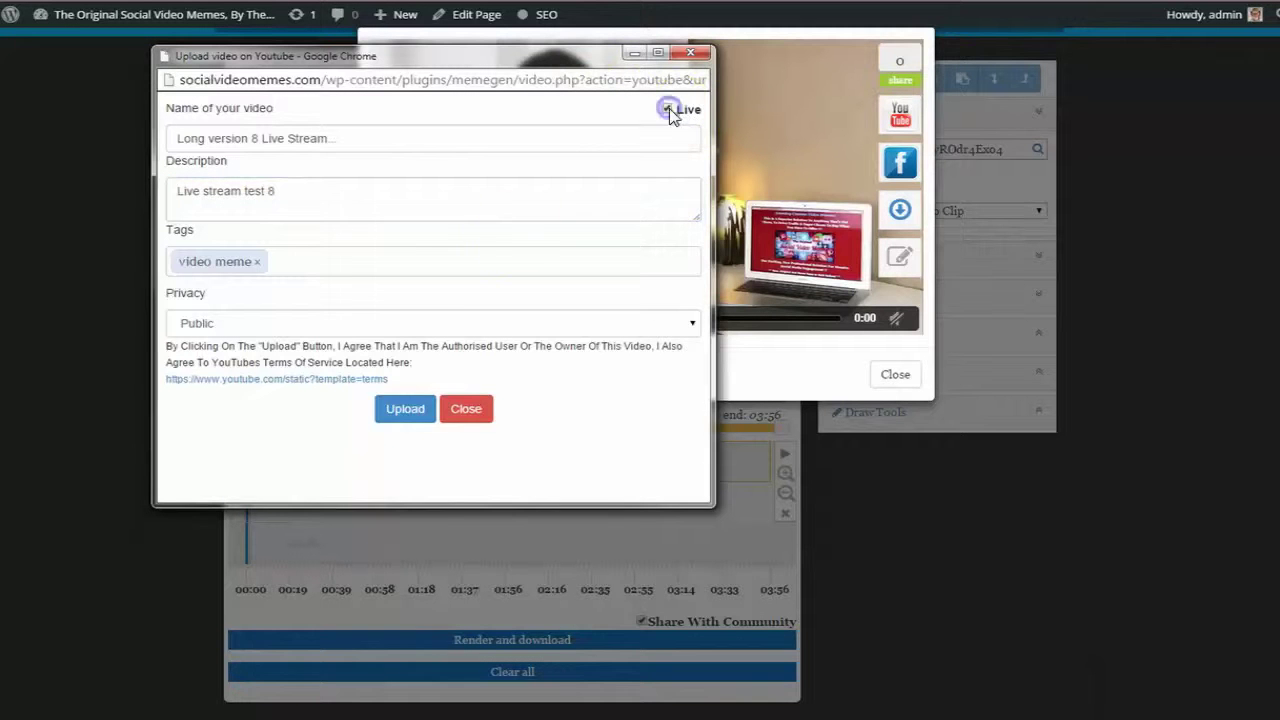
pyautogui.click(405, 409)
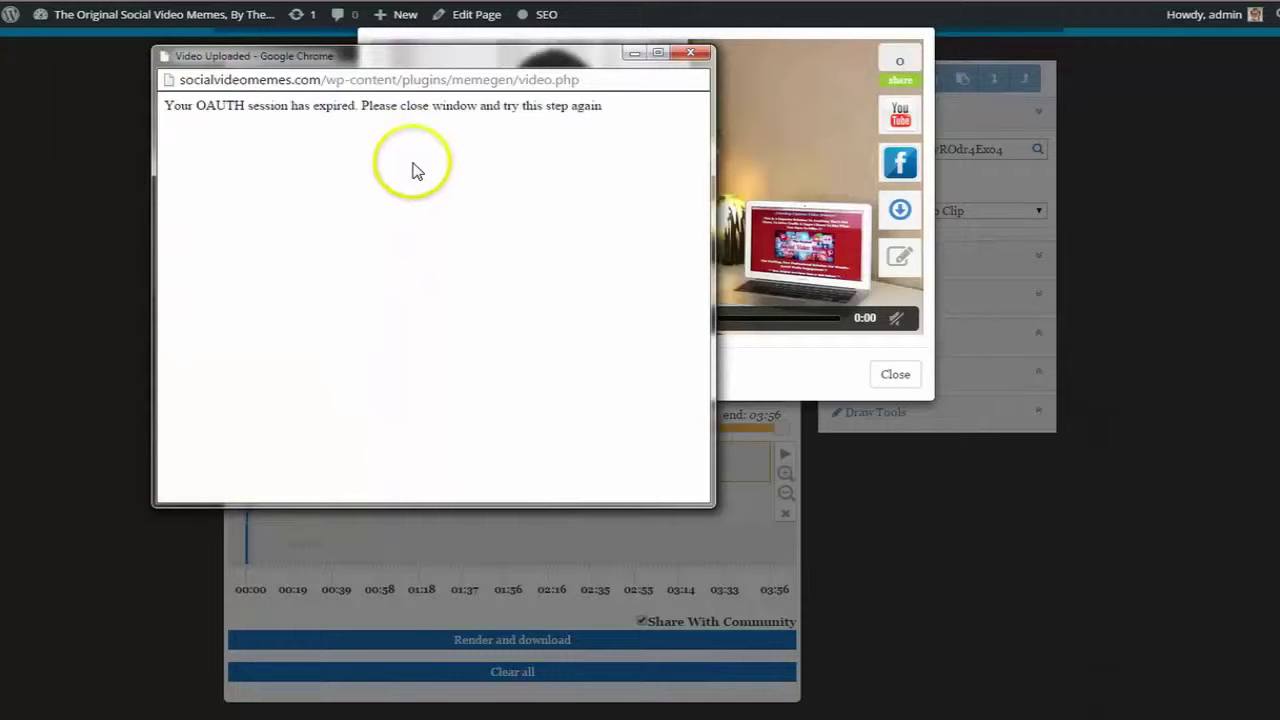
pyautogui.click(690, 52)
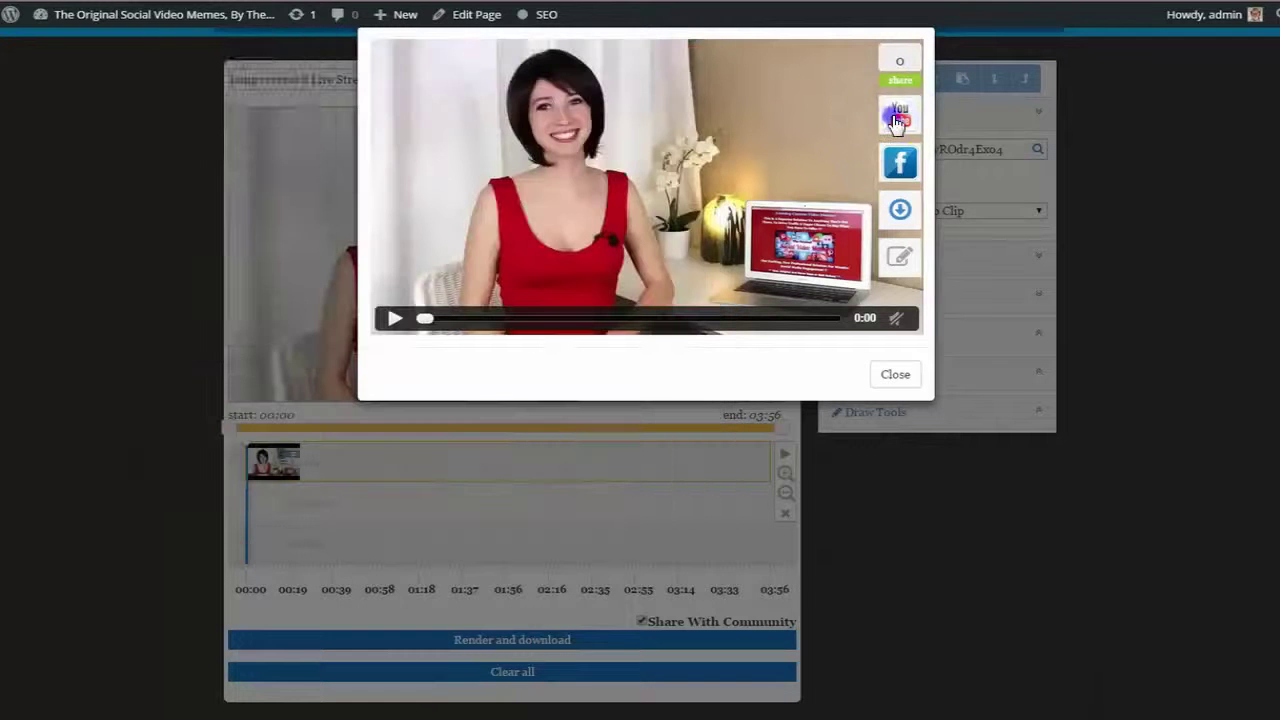
# Sign in with the Google account and upload the video live as Live test 8, set to Unlisted.
pyautogui.click(898, 120)
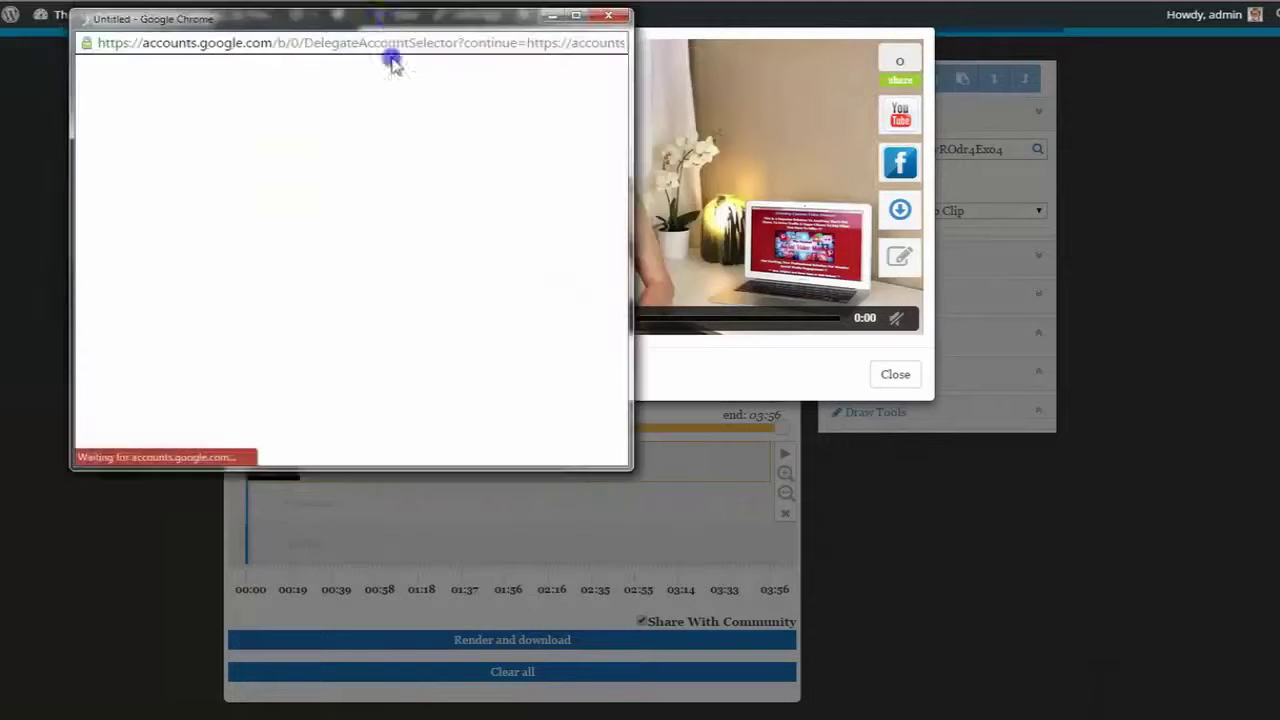
pyautogui.click(228, 258)
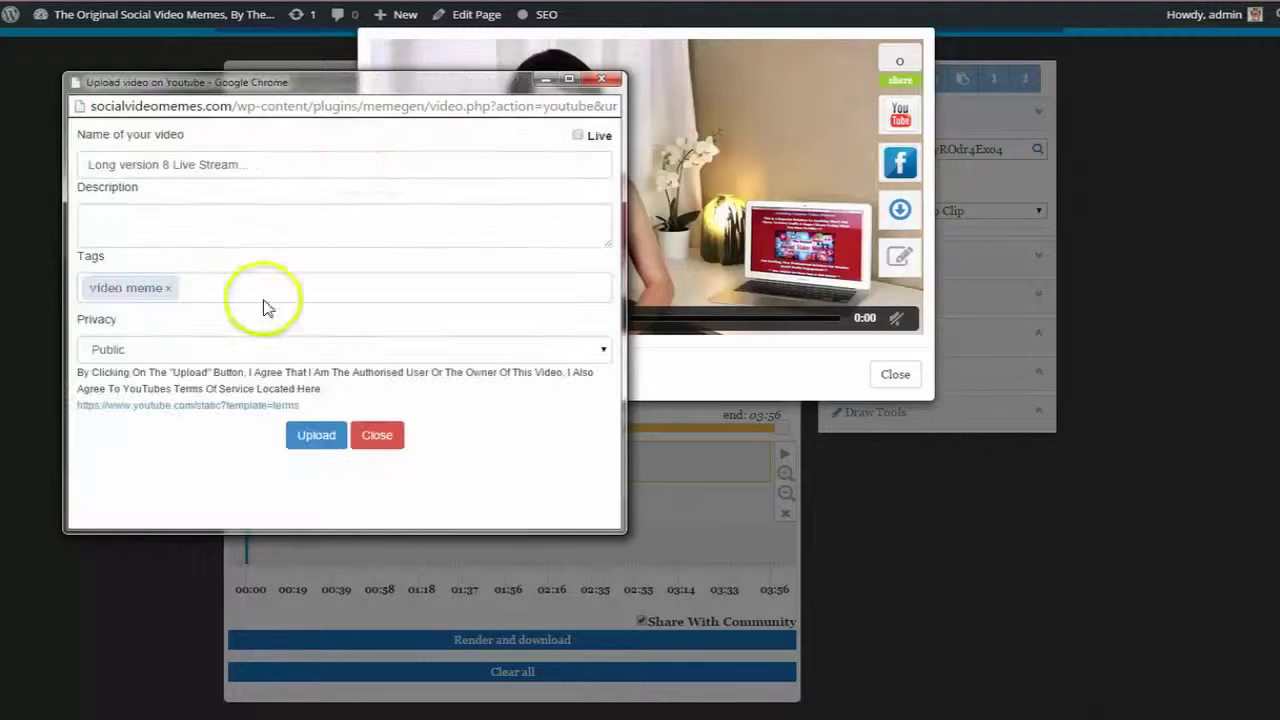
pyautogui.click(580, 134)
pyautogui.click(141, 231)
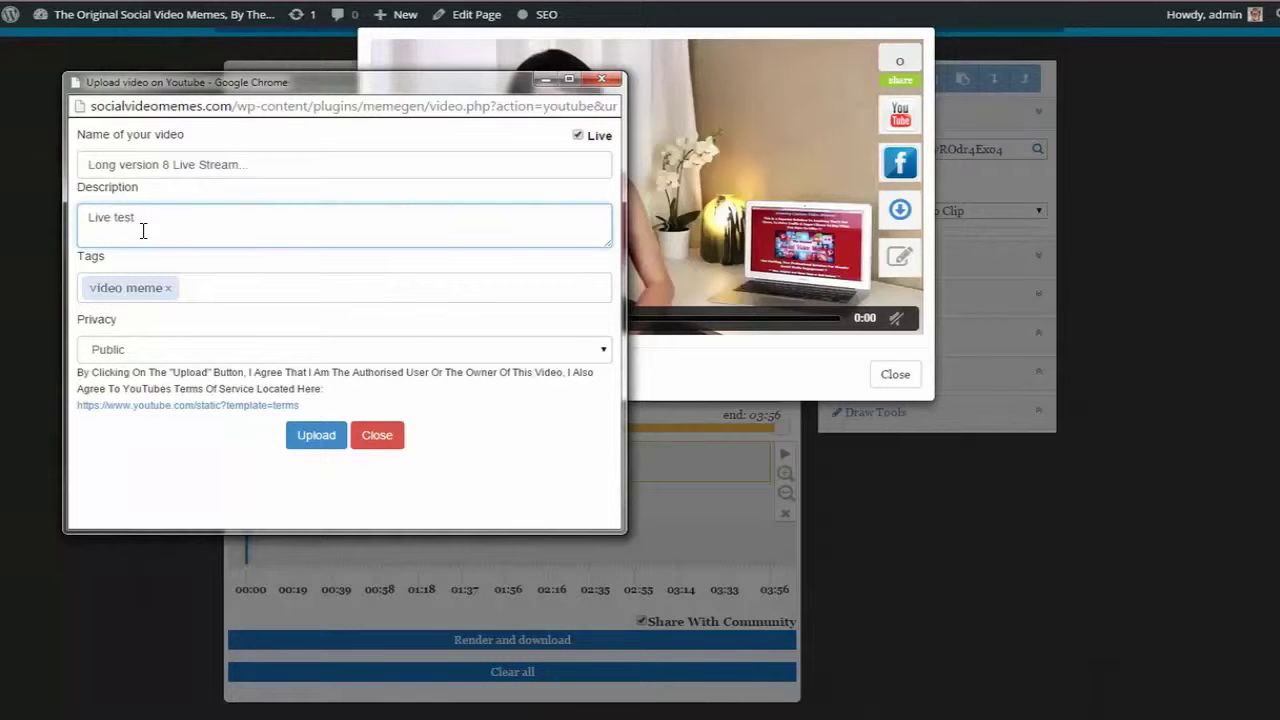
pyautogui.click(321, 440)
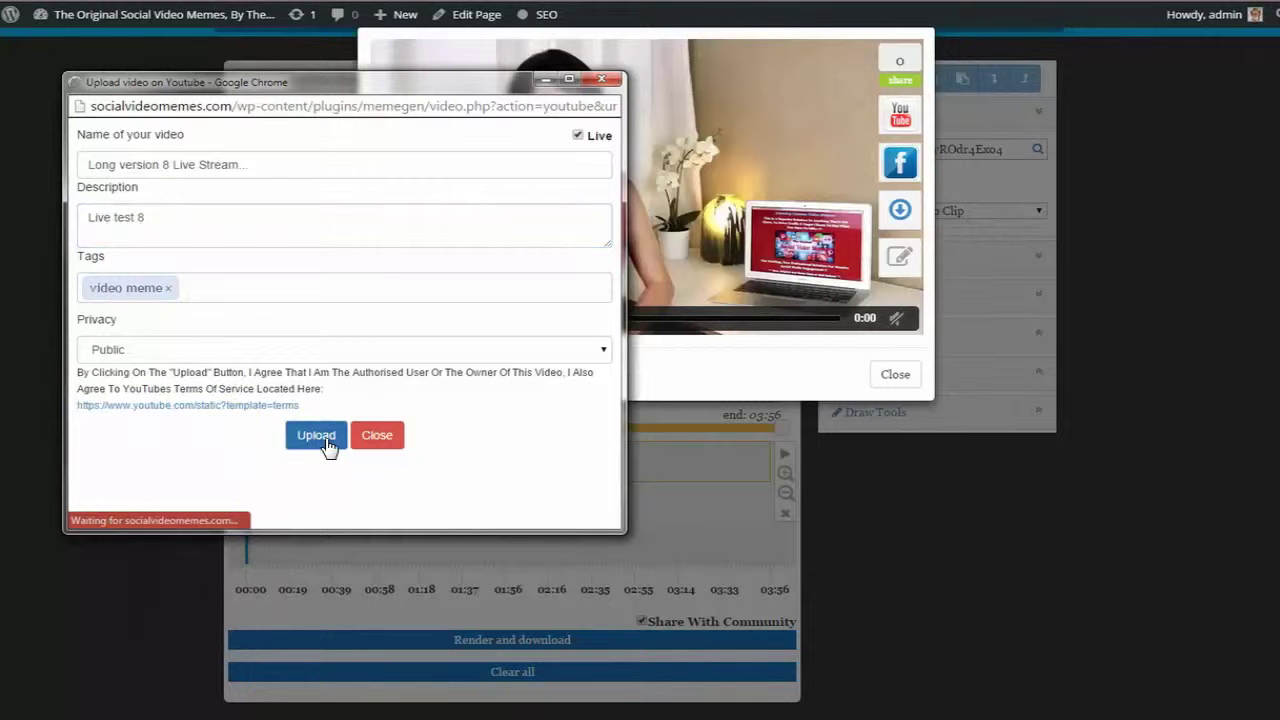
pyautogui.click(594, 349)
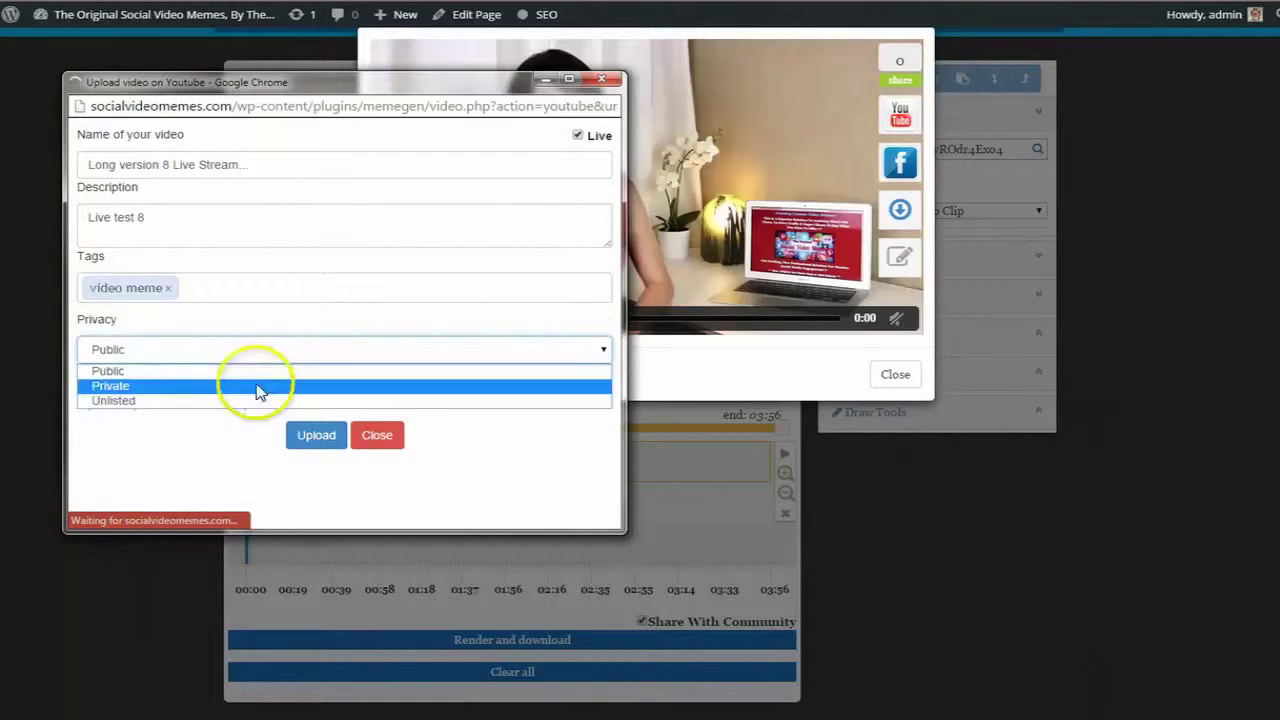
pyautogui.click(220, 402)
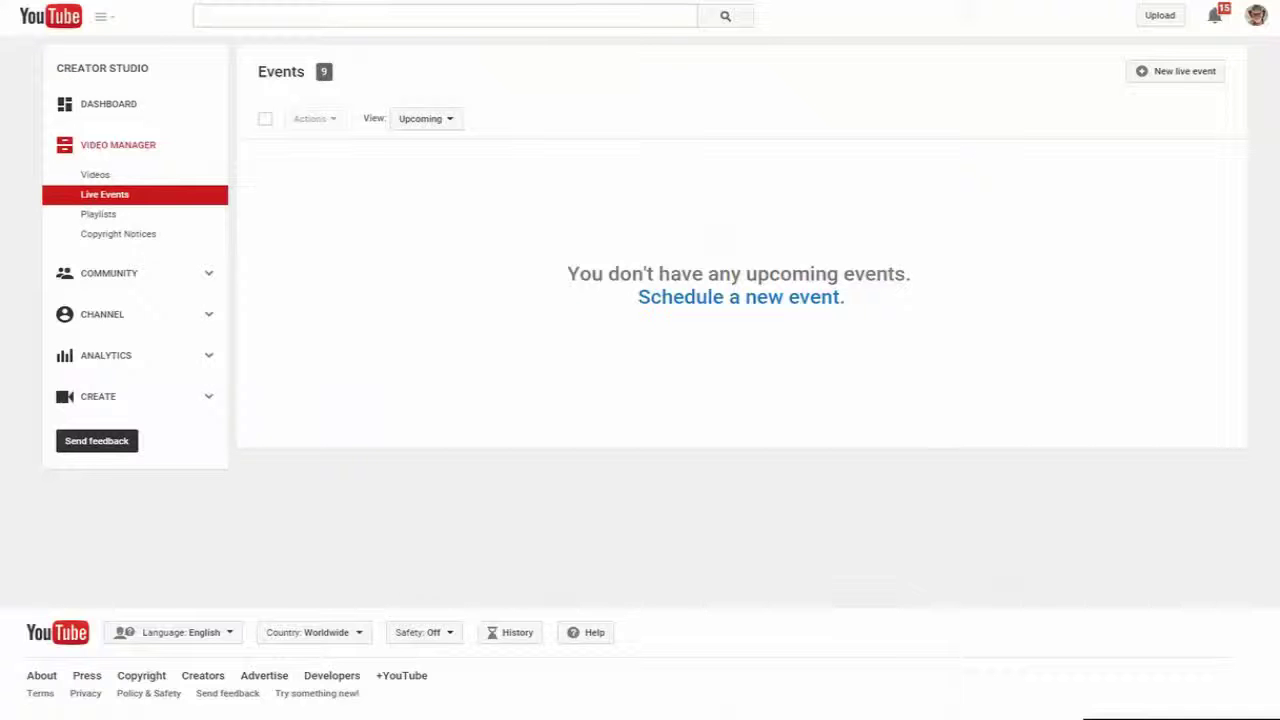
# Reload the Live Events list and open the Live Control Room for Live Stream Test 9.
pyautogui.rightClick(447, 185)
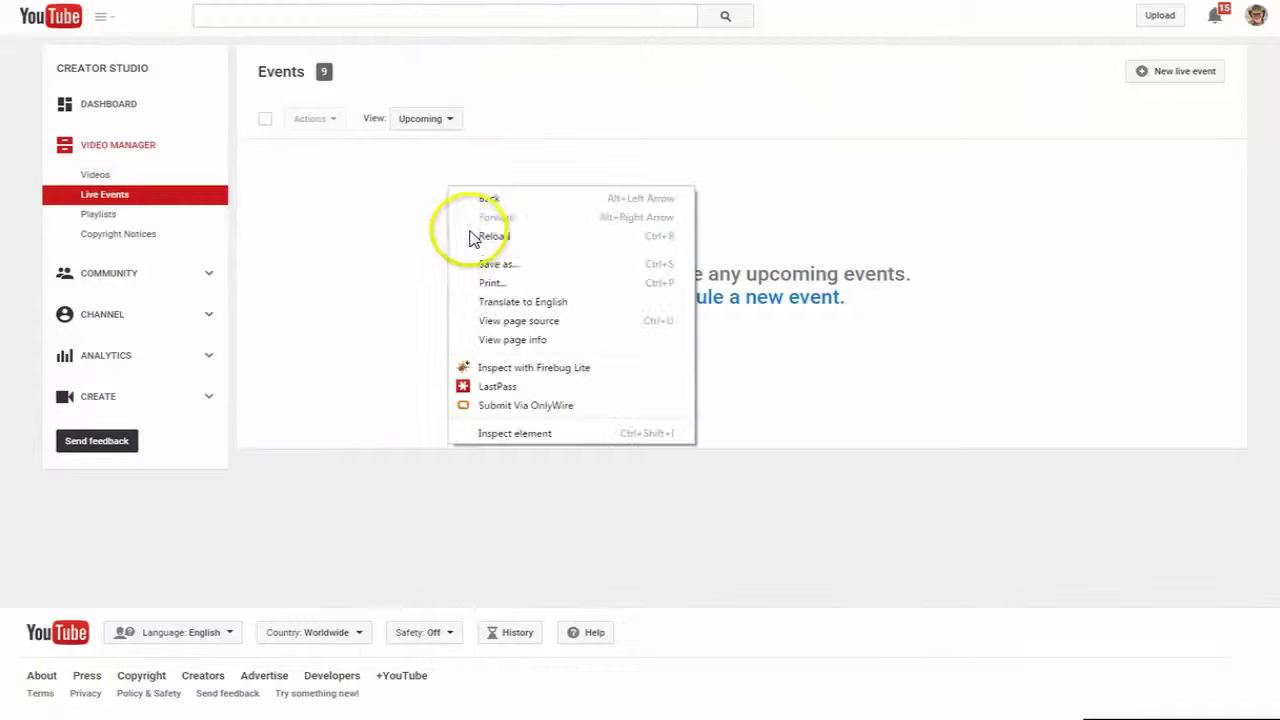
pyautogui.click(477, 238)
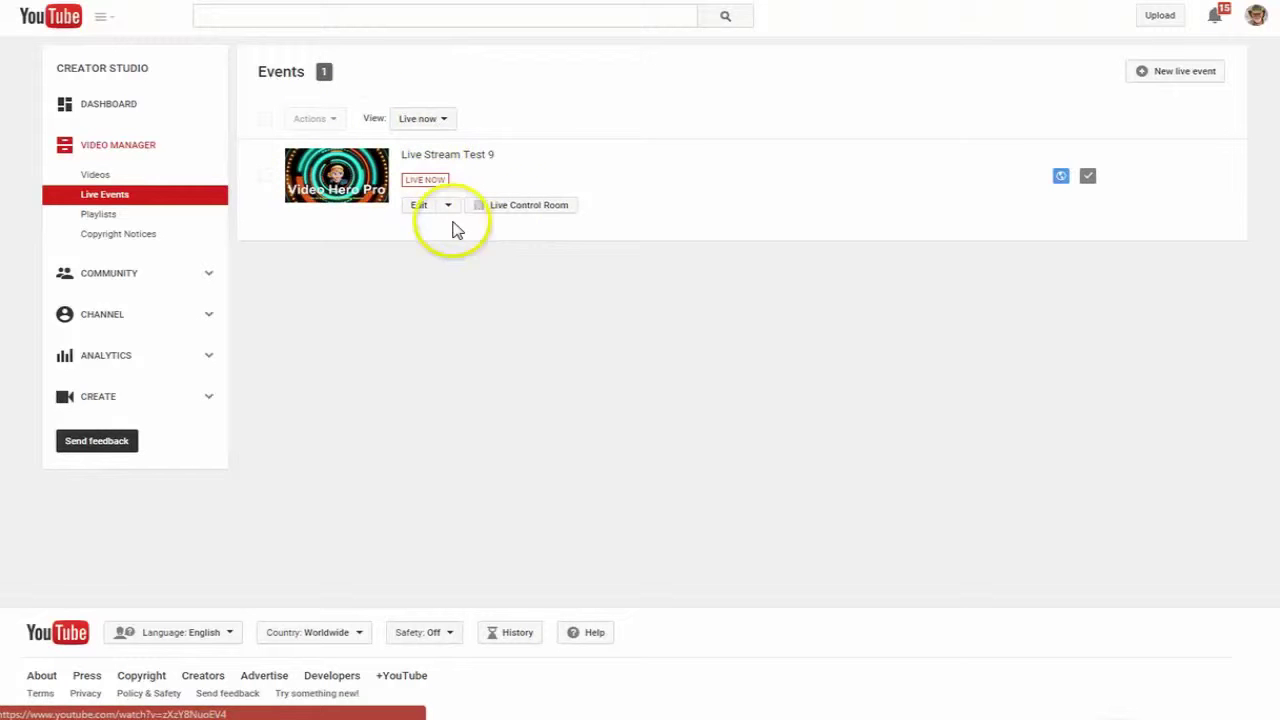
pyautogui.click(516, 212)
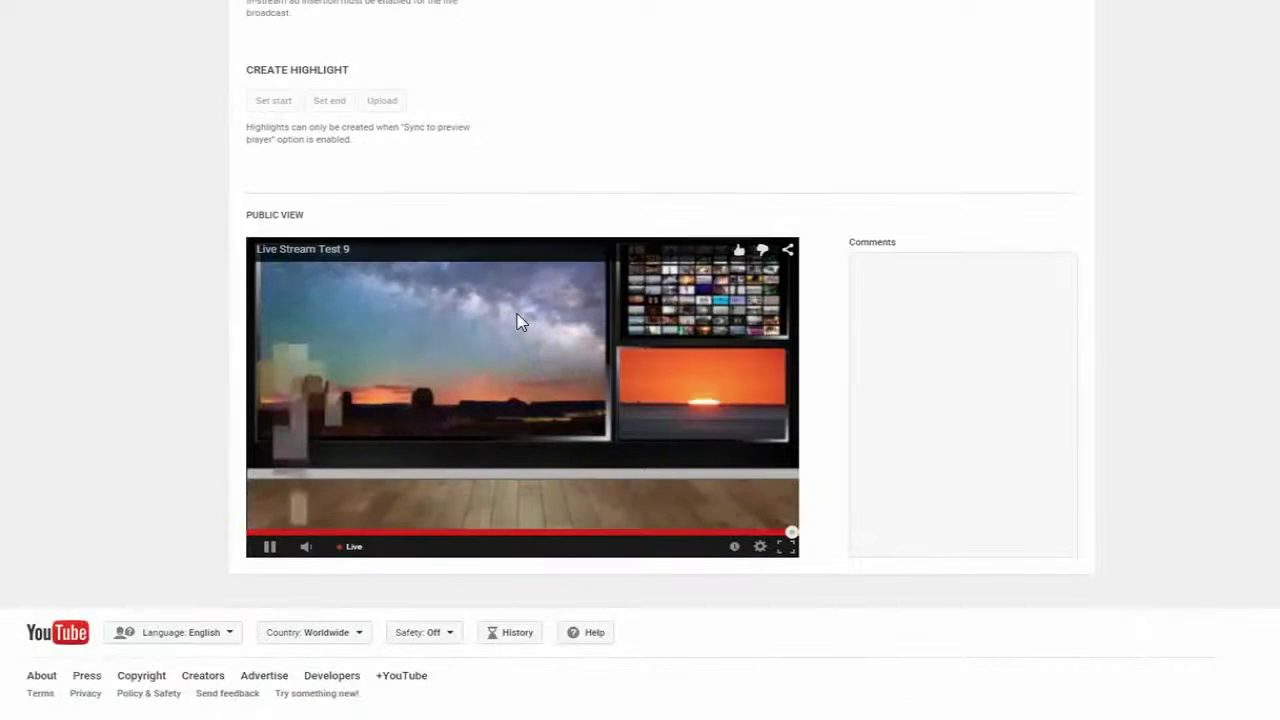
# Stop streaming Live Stream Test 9 and confirm ending the broadcast.
pyautogui.scroll(2, 519, 321)
pyautogui.scroll(-1, 520, 321)
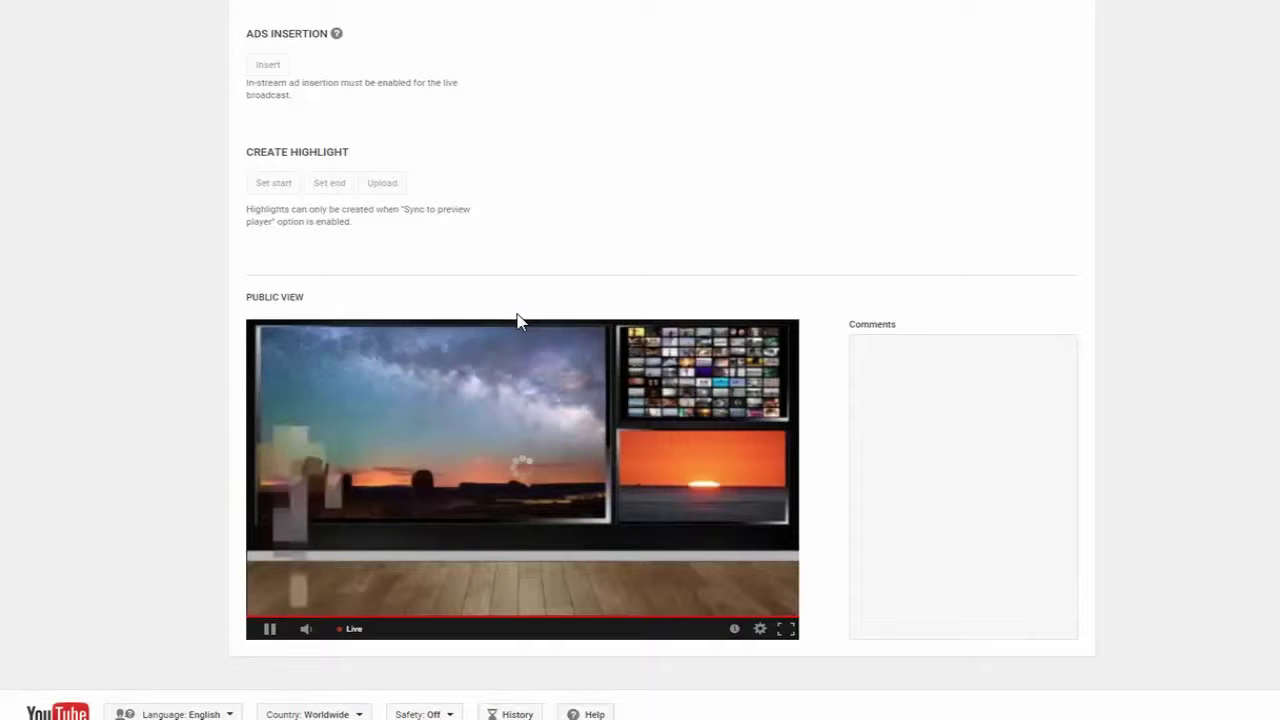
pyautogui.scroll(9, 518, 321)
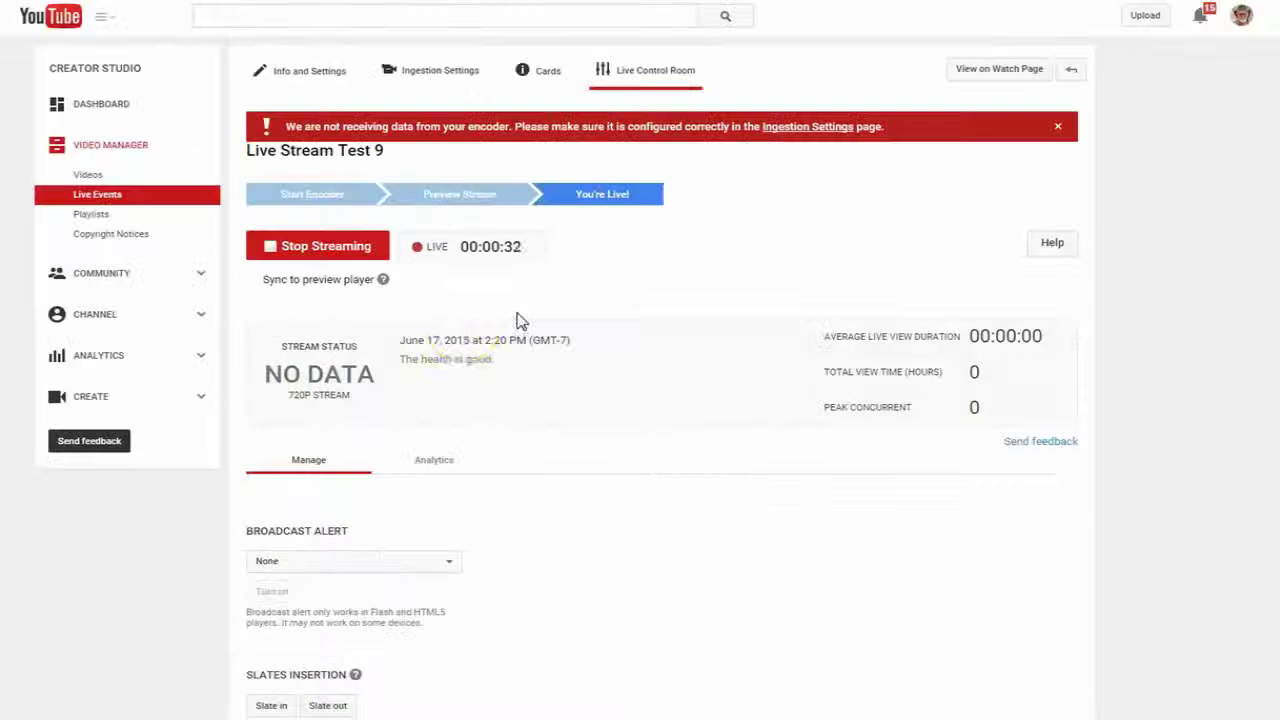
pyautogui.click(316, 250)
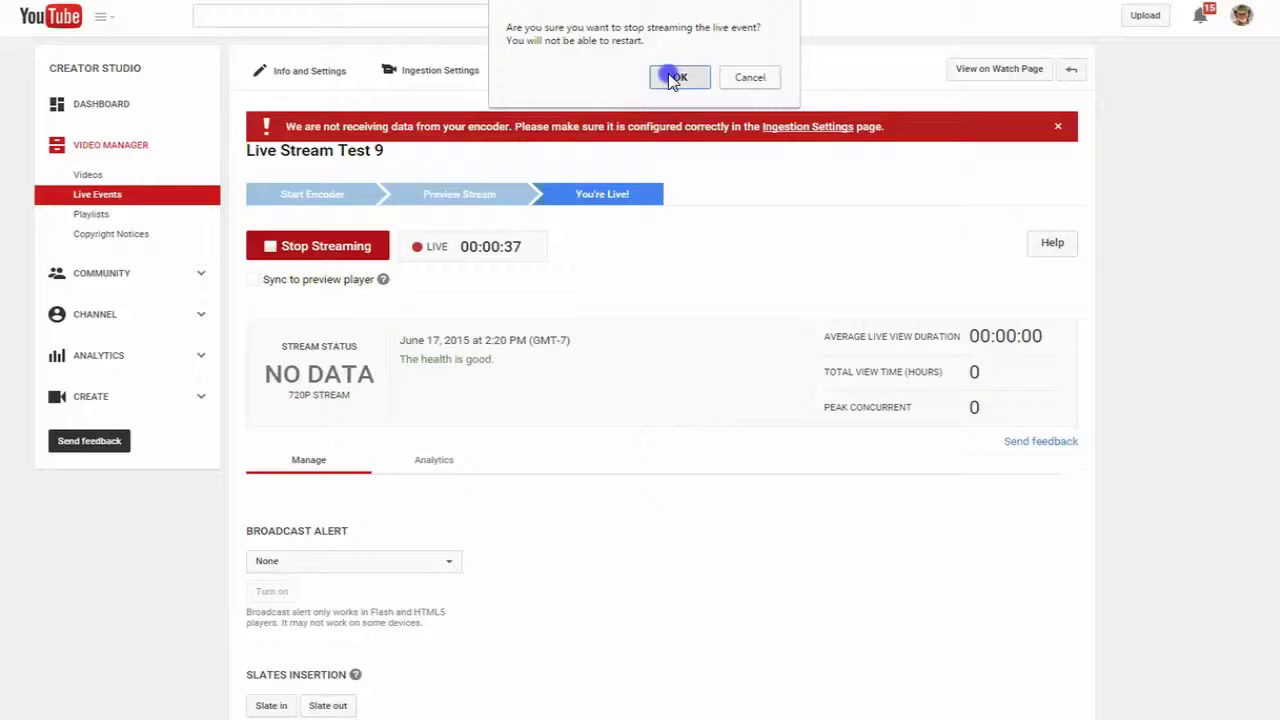
pyautogui.click(676, 78)
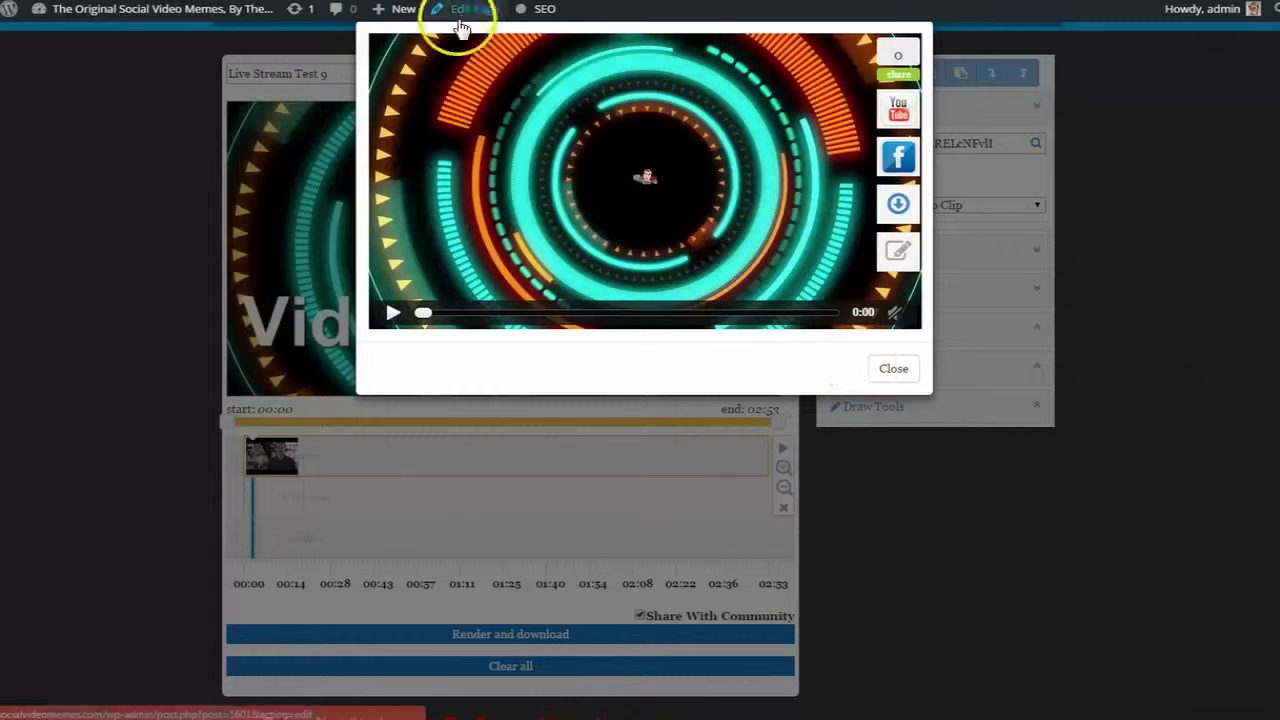
# Dismiss Video Hero Pro's YouTube upload form and video preview without uploading again.
pyautogui.click(896, 122)
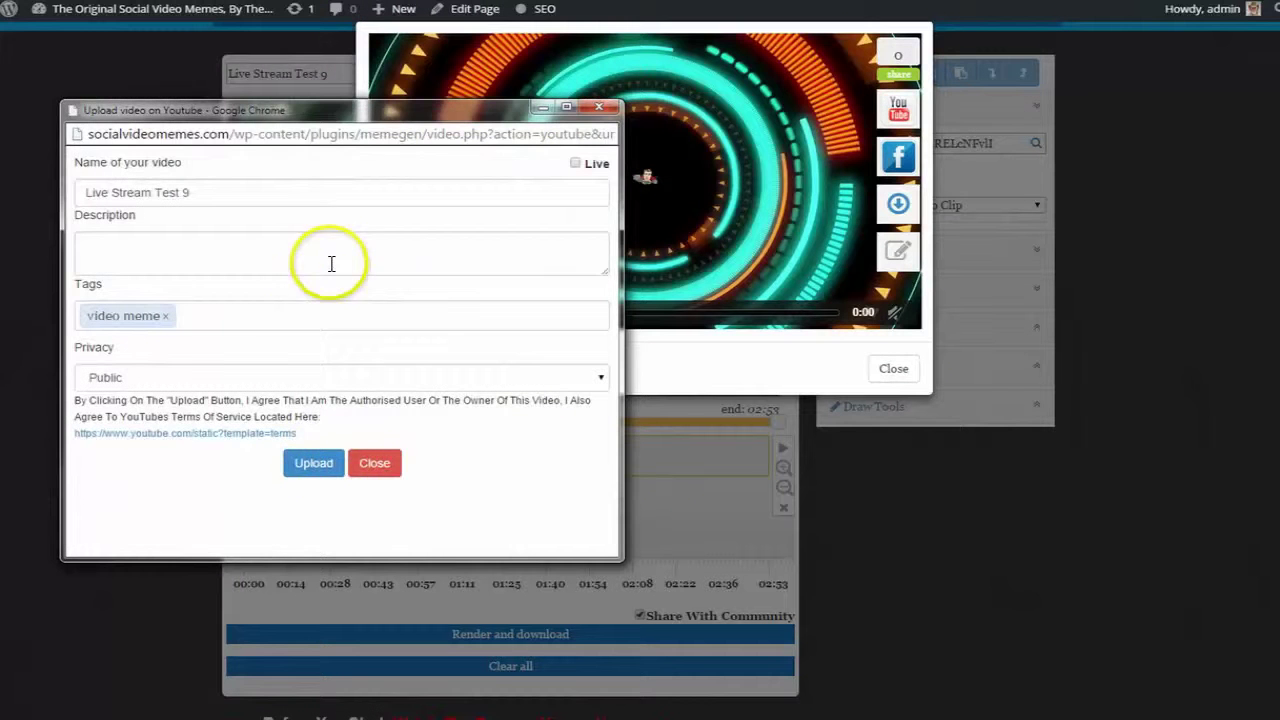
pyautogui.click(372, 464)
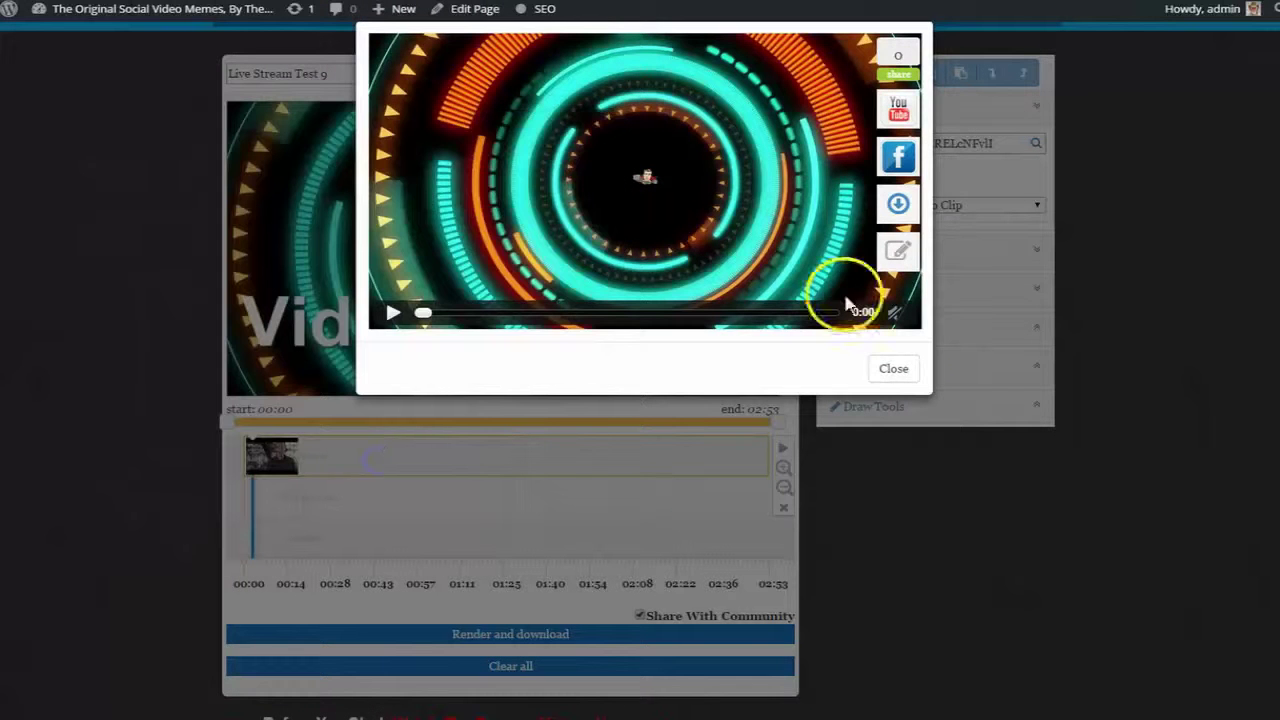
pyautogui.click(891, 370)
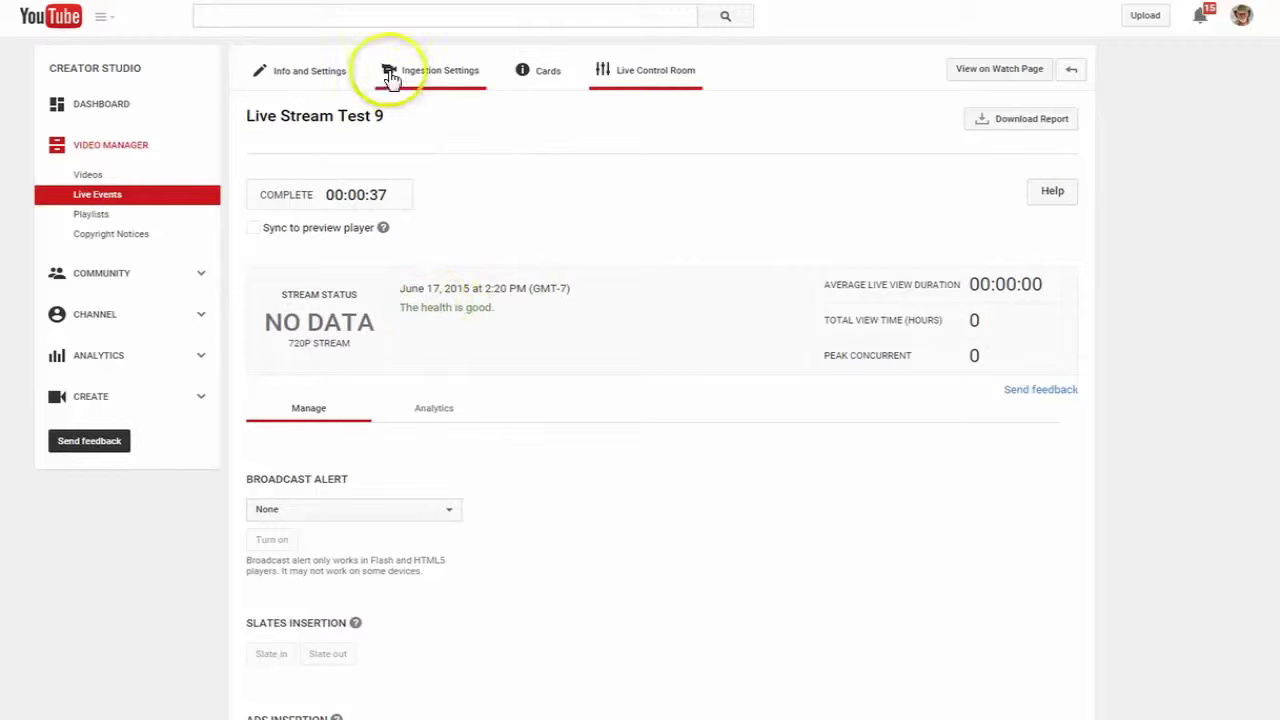
# Scroll up and down through the ended Live Stream Test 9 control room page.
pyautogui.scroll(-8, 463, 383)
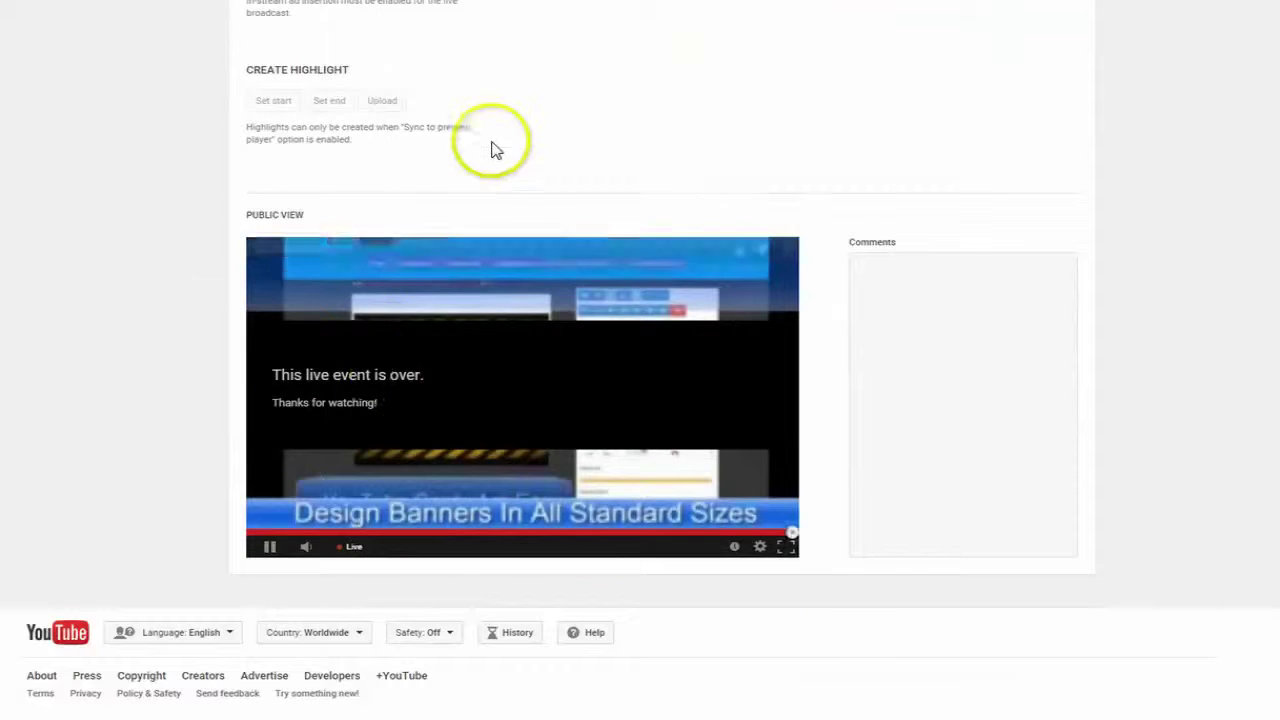
pyautogui.scroll(6, 491, 149)
pyautogui.scroll(2, 300, 88)
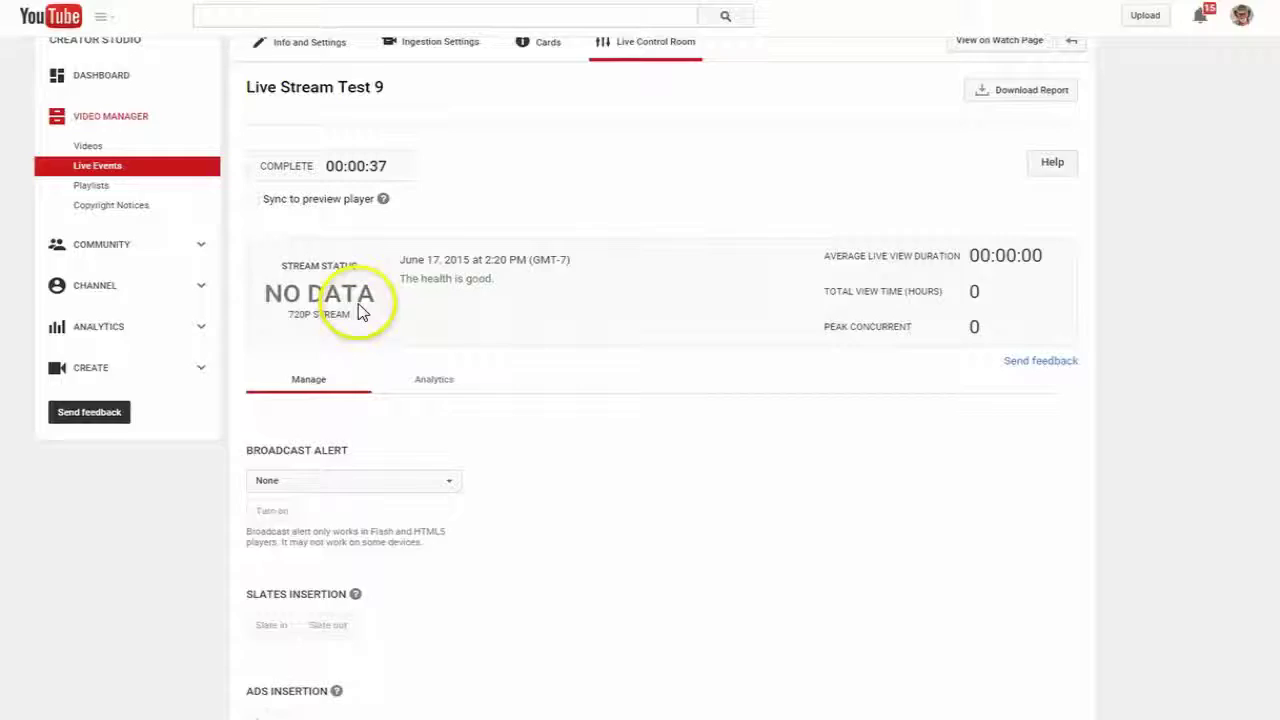
pyautogui.scroll(-7, 357, 300)
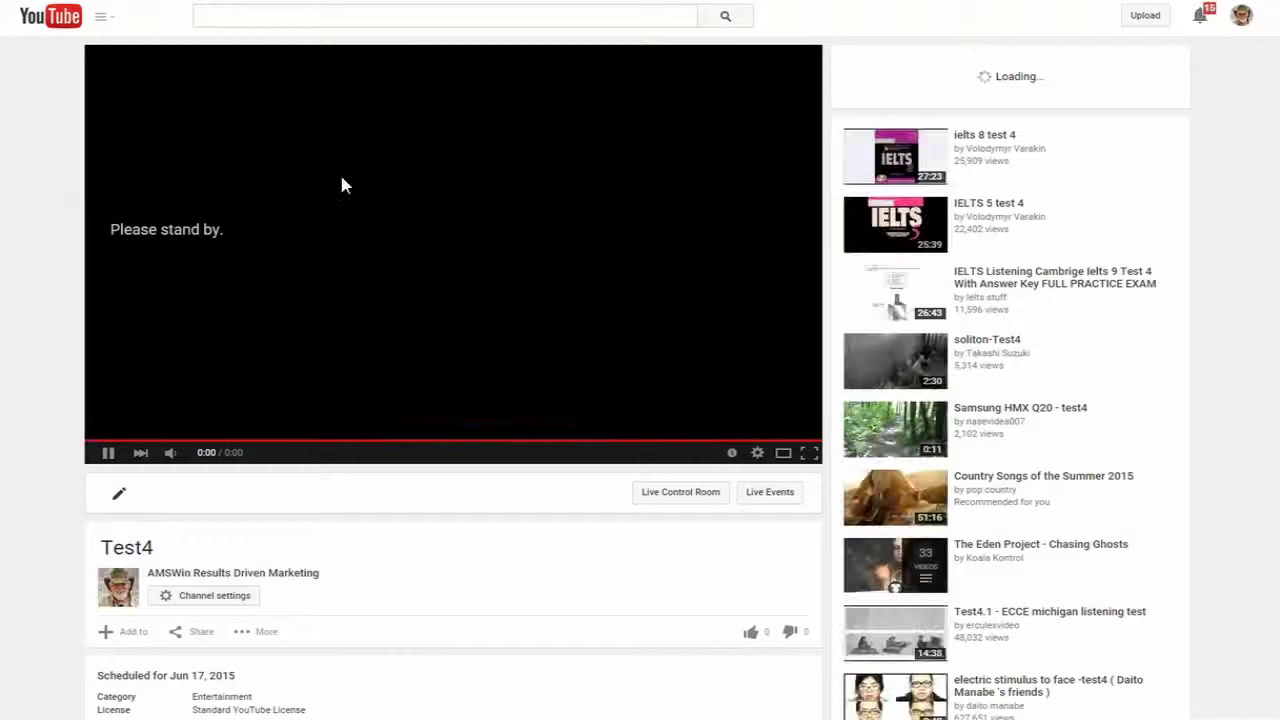
# Filter Live Events to Completed and open Live Stream Test 9's Info and Settings for editing.
pyautogui.click(369, 82)
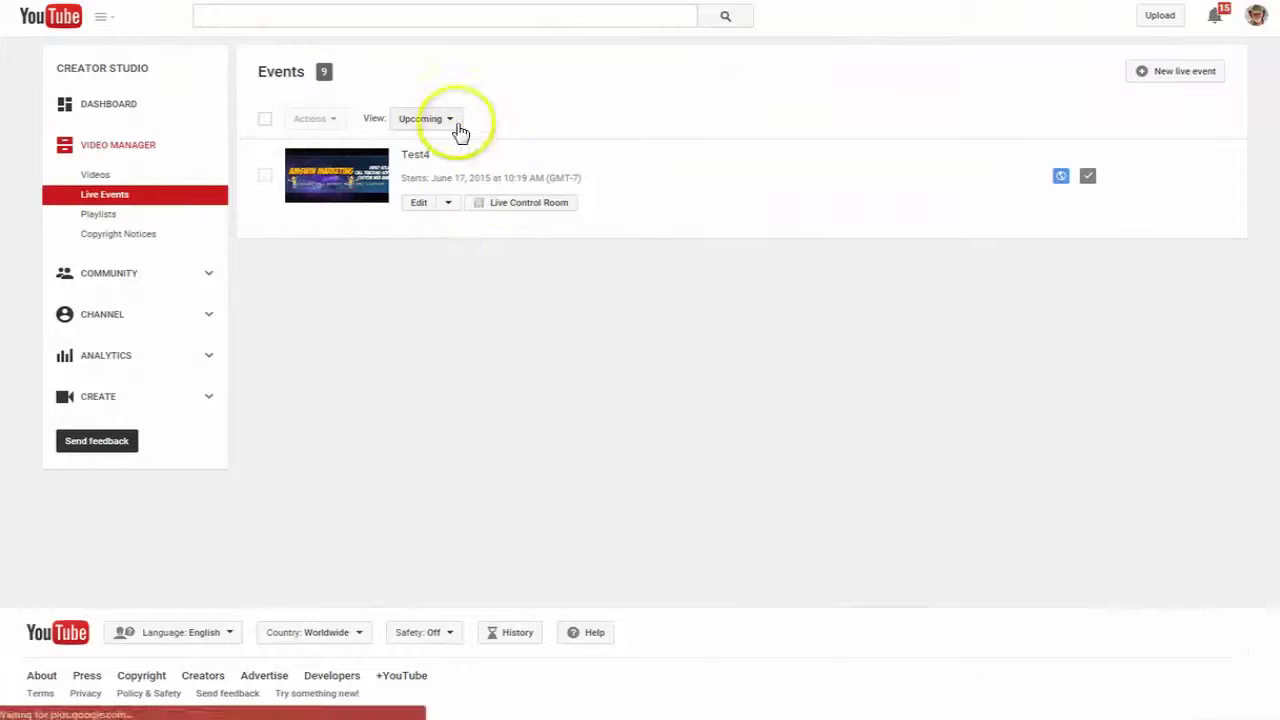
pyautogui.click(451, 124)
pyautogui.click(433, 189)
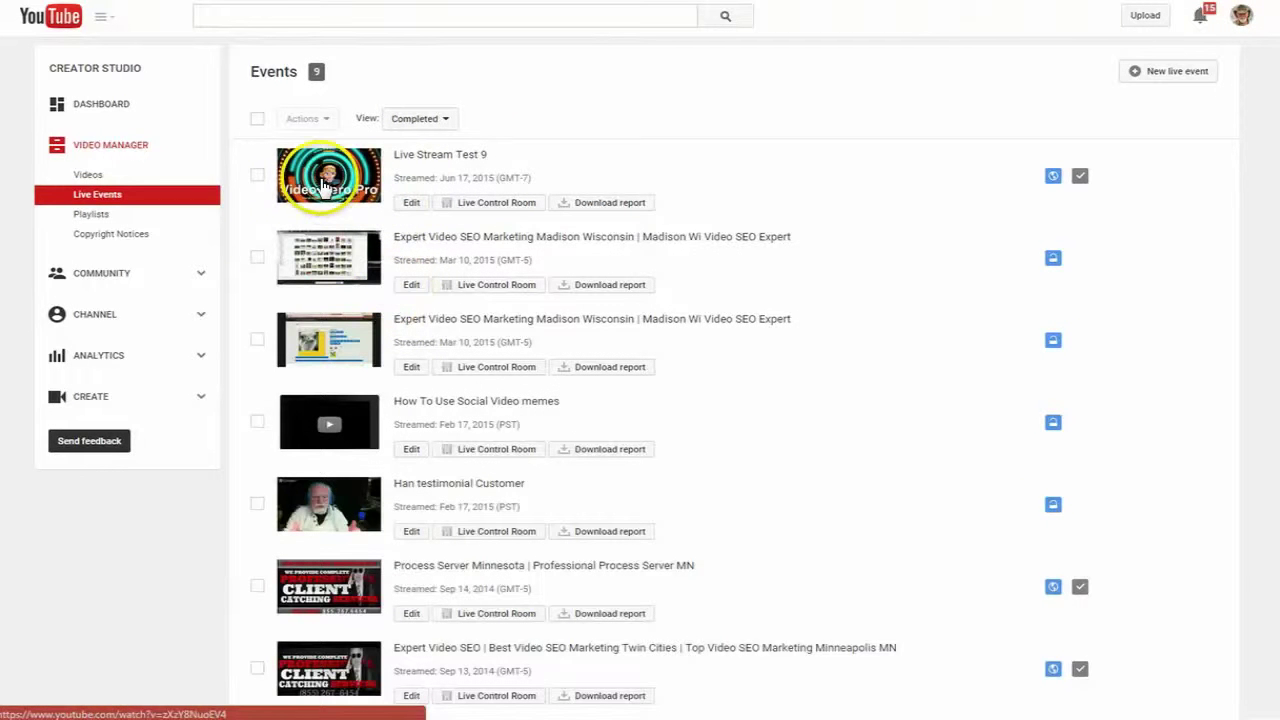
pyautogui.click(415, 208)
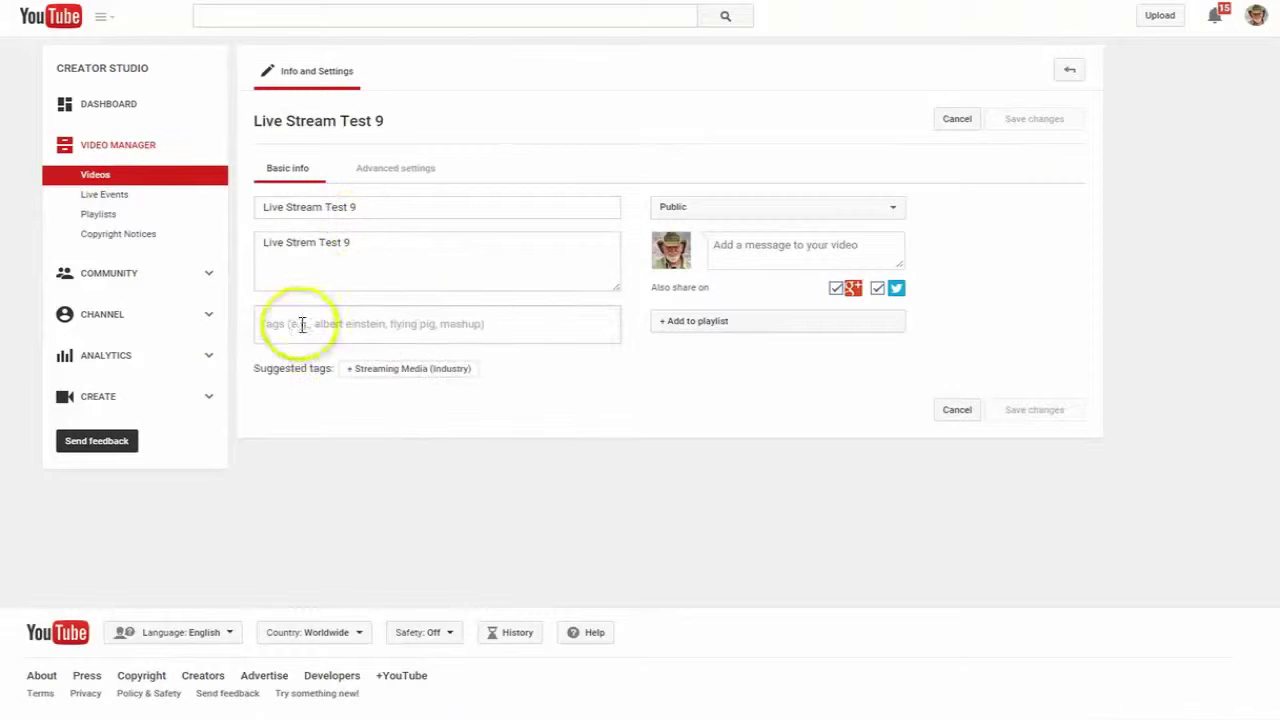
# Change Live Stream Test 9's privacy from Public to Unlisted and save the change.
pyautogui.click(306, 251)
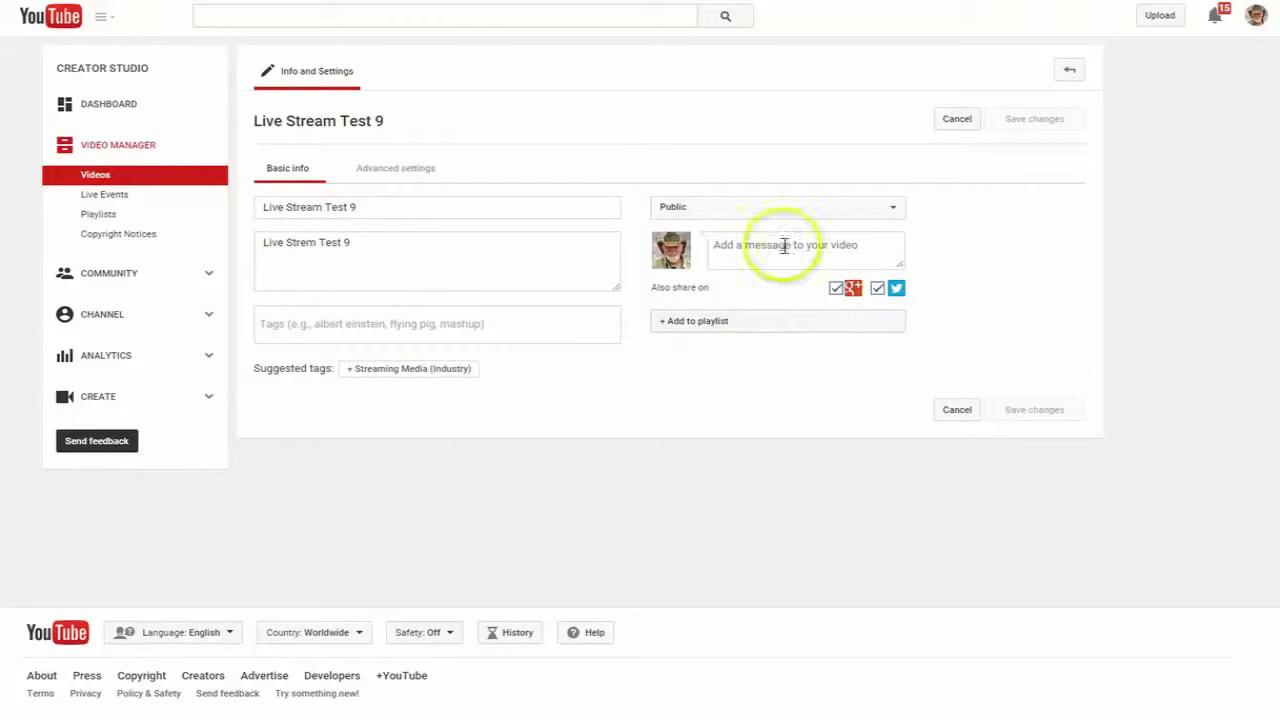
pyautogui.click(884, 208)
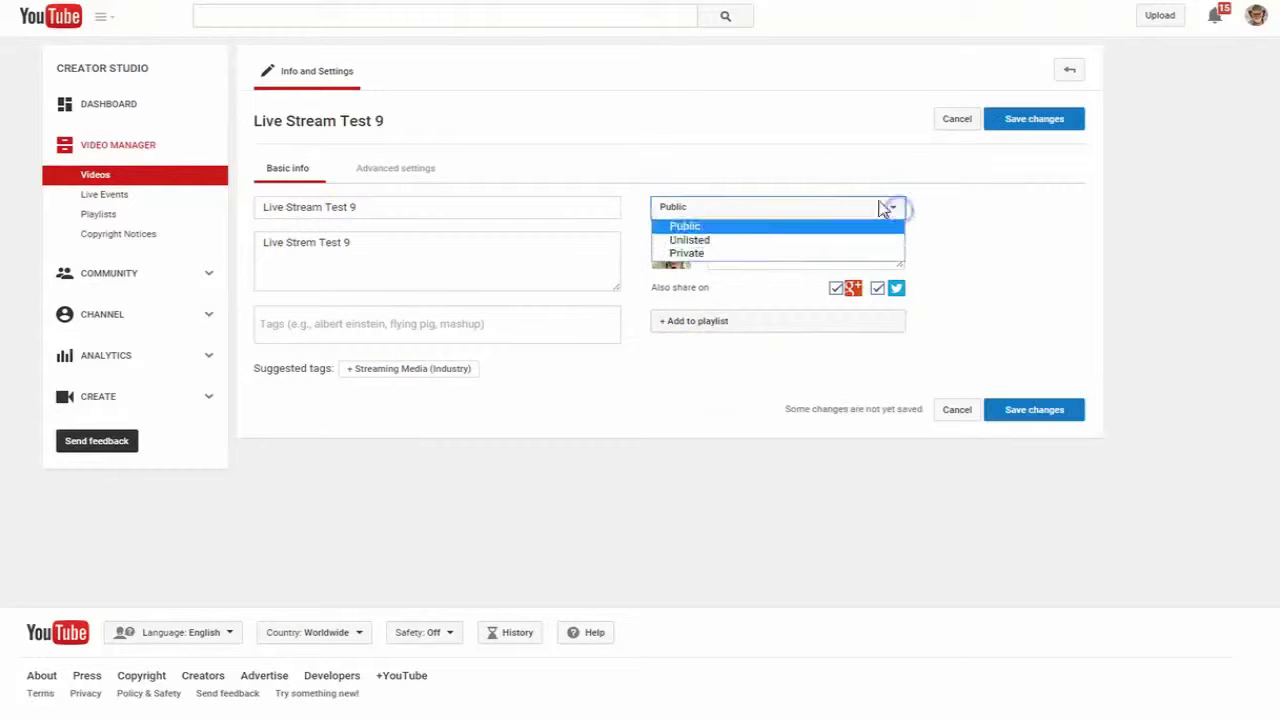
pyautogui.click(775, 241)
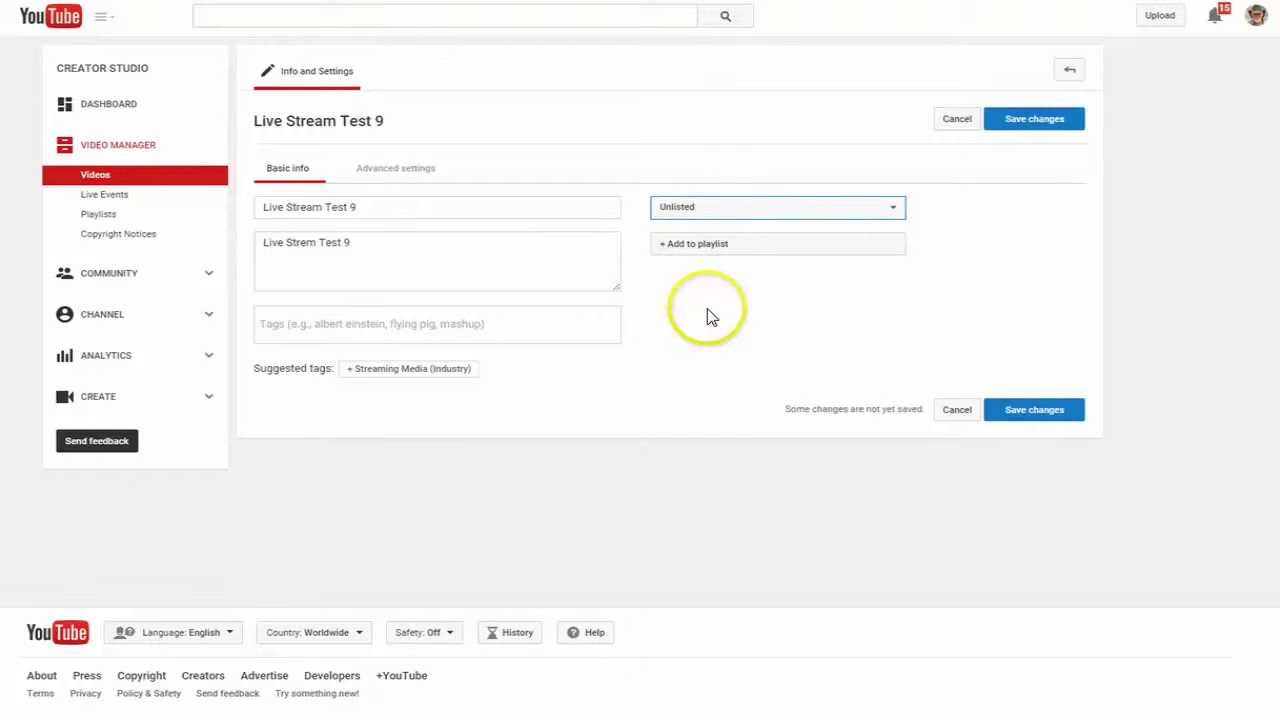
pyautogui.click(1034, 404)
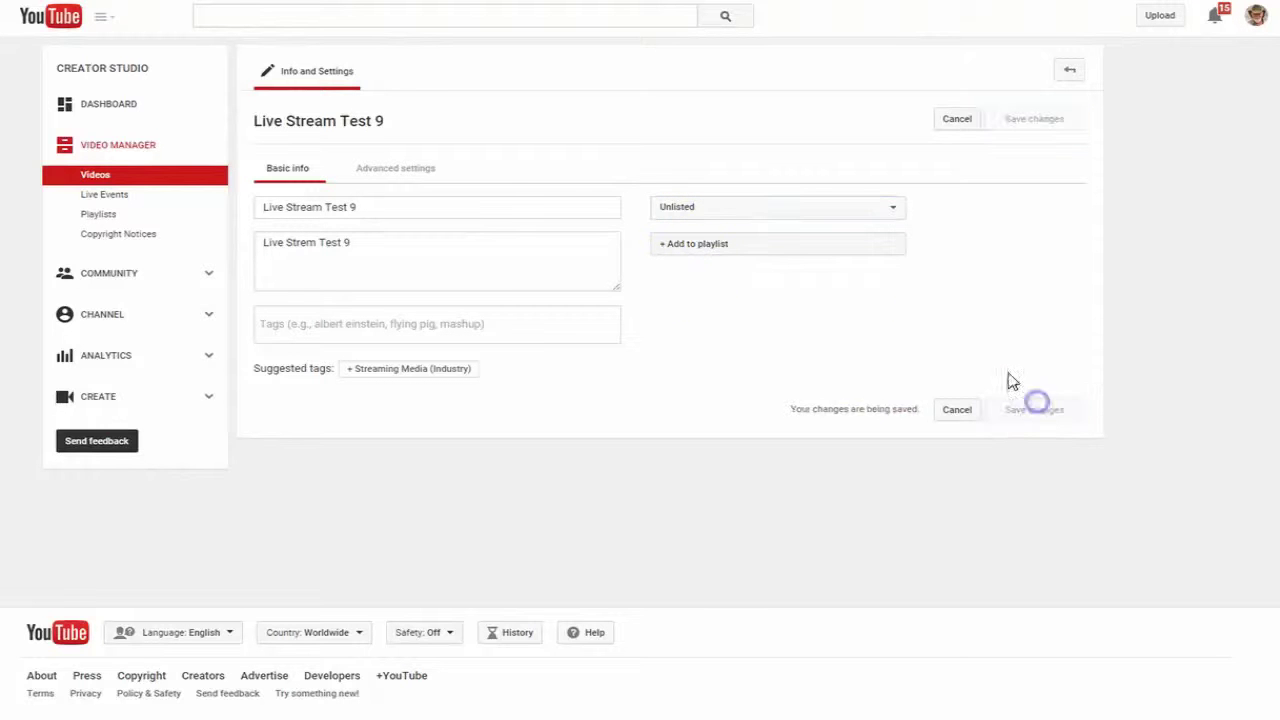
pyautogui.click(450, 170)
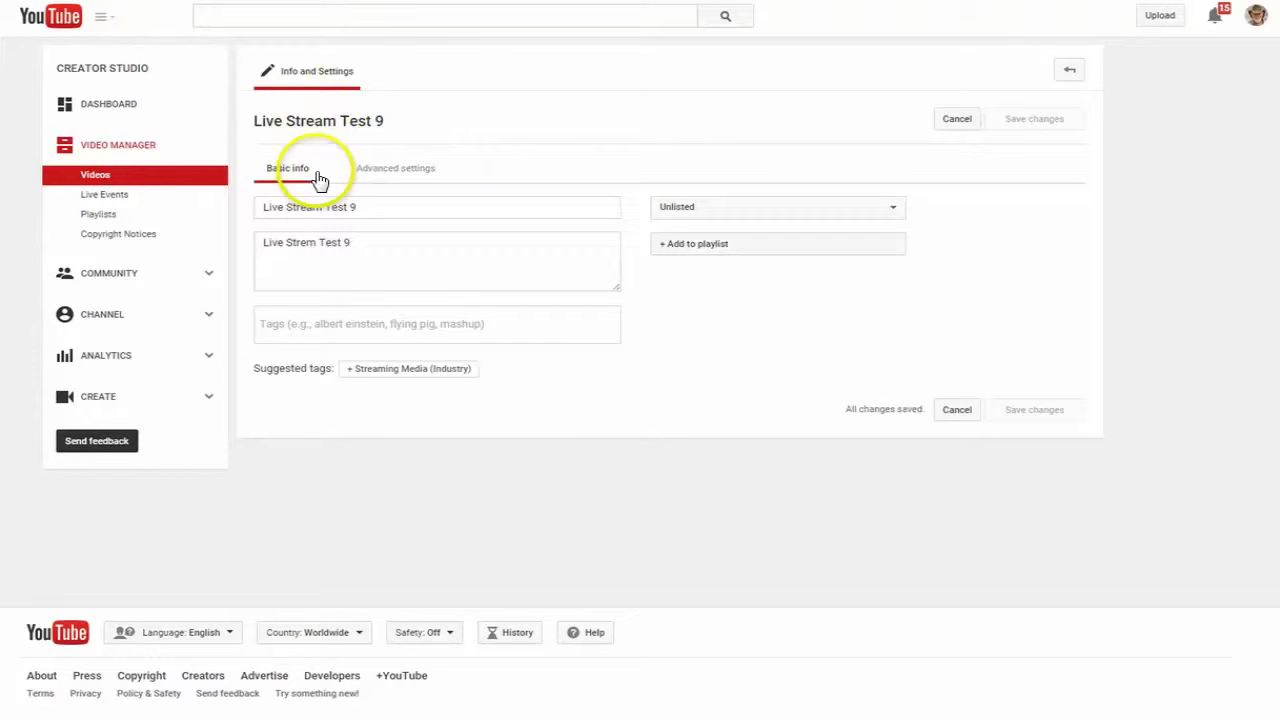
pyautogui.click(104, 194)
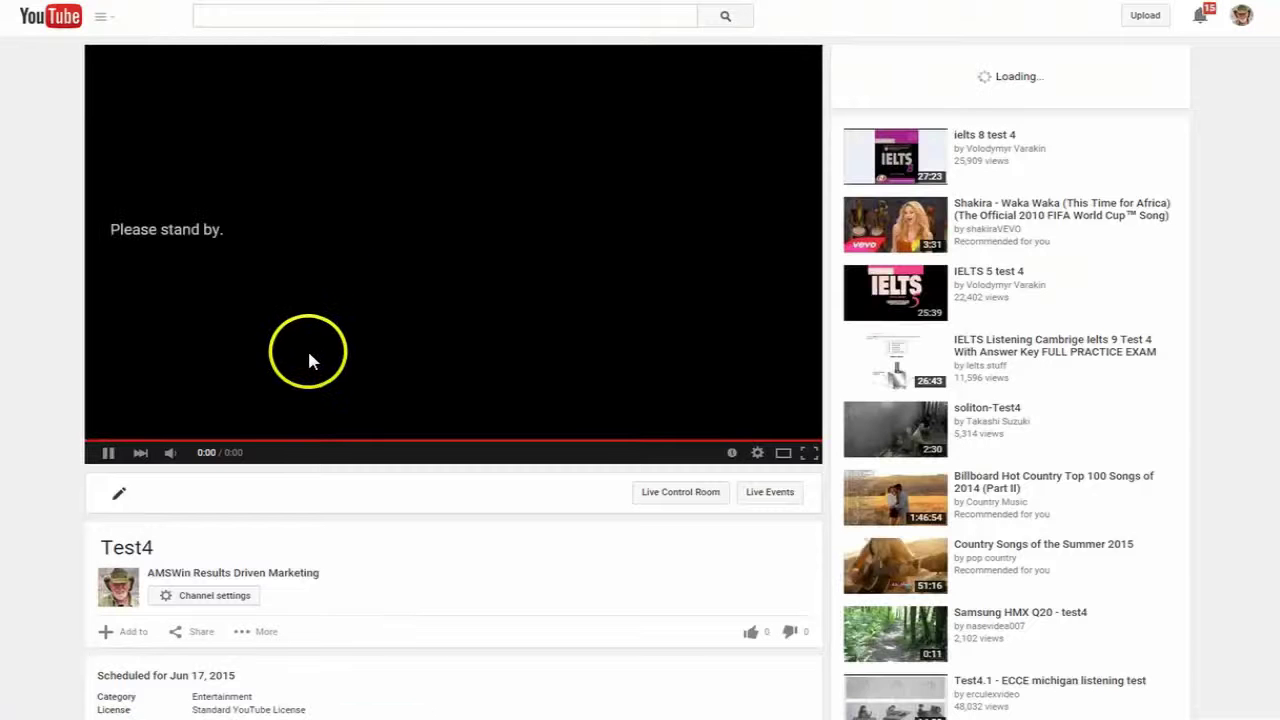
# Return to Live Events, show Completed events, and play the Live Stream Test 9 recording.
pyautogui.hotkey('alt', 'Left')
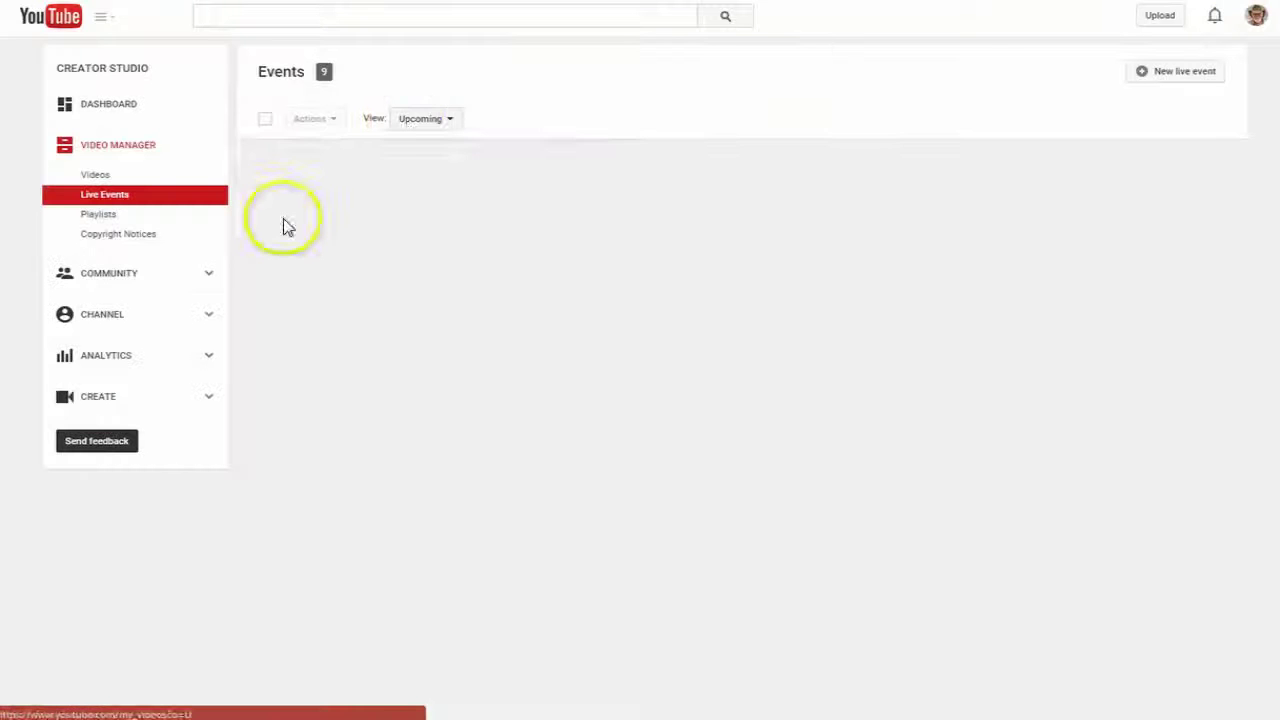
pyautogui.click(420, 118)
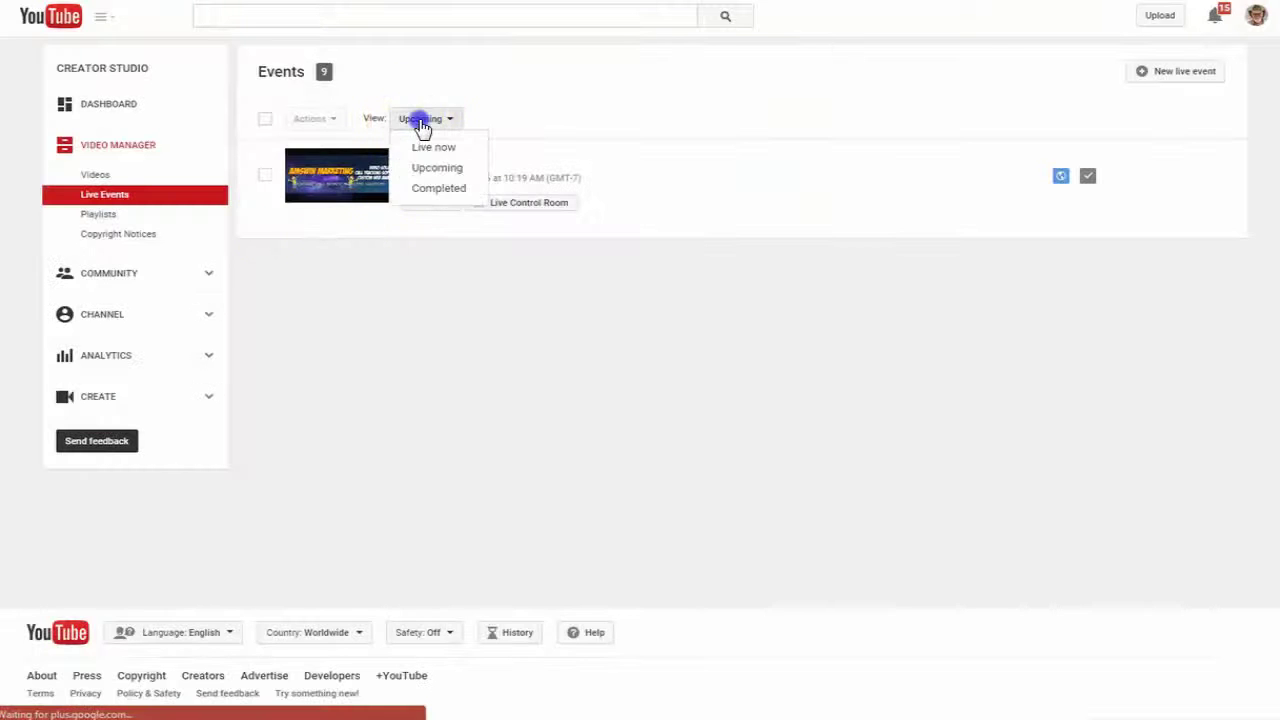
pyautogui.click(423, 190)
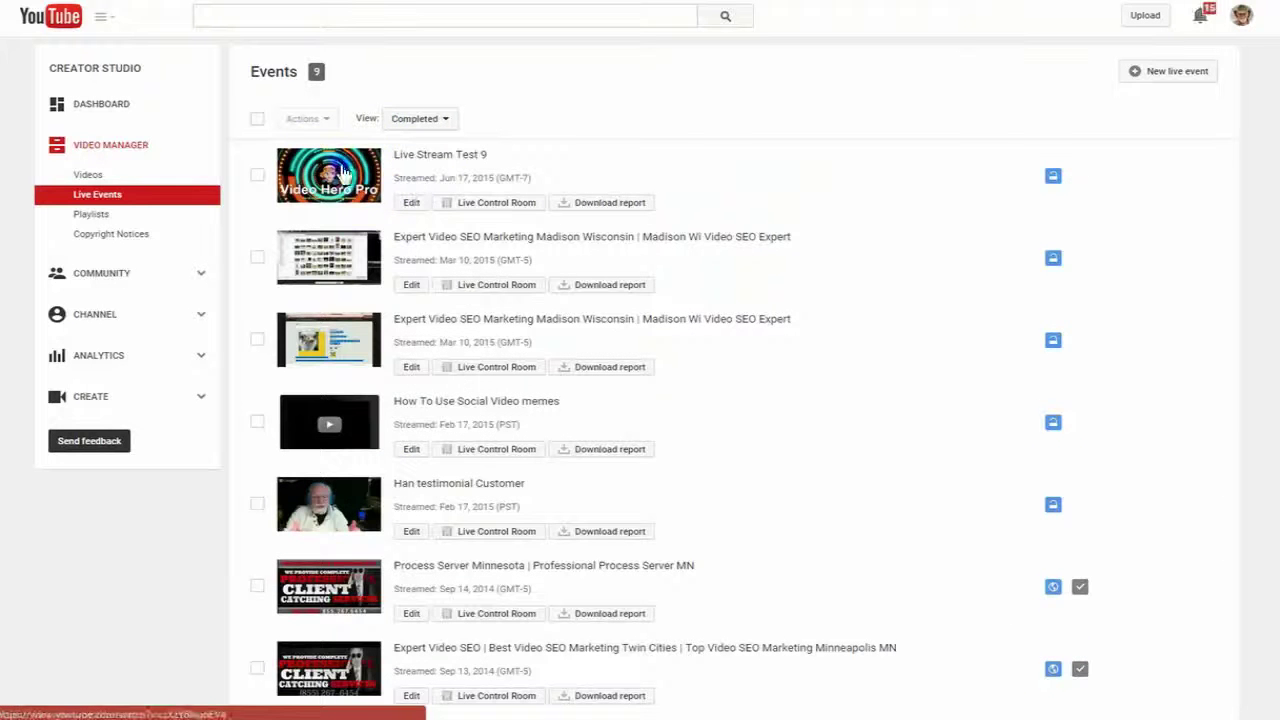
pyautogui.click(338, 165)
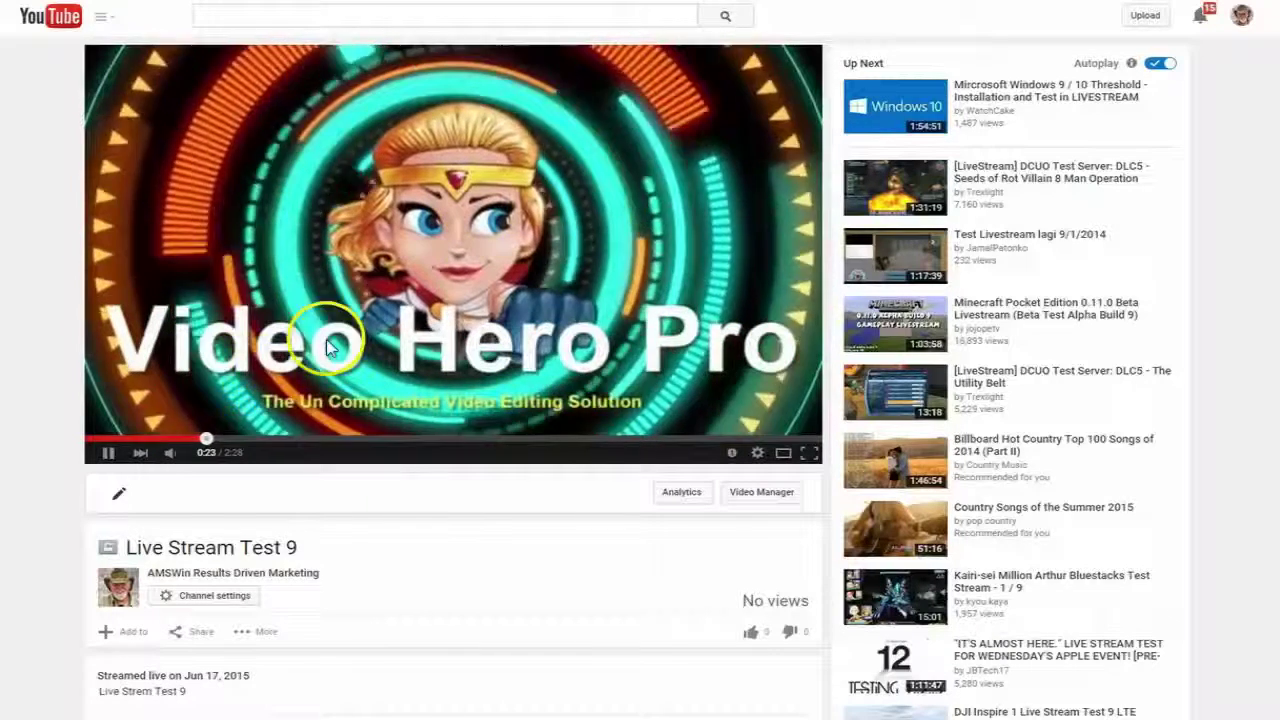
# Seek the Live Stream Test 9 replay to about 0:10, back to the intro, then ahead to 0:39.
pyautogui.moveTo(170, 465)
pyautogui.click(138, 439)
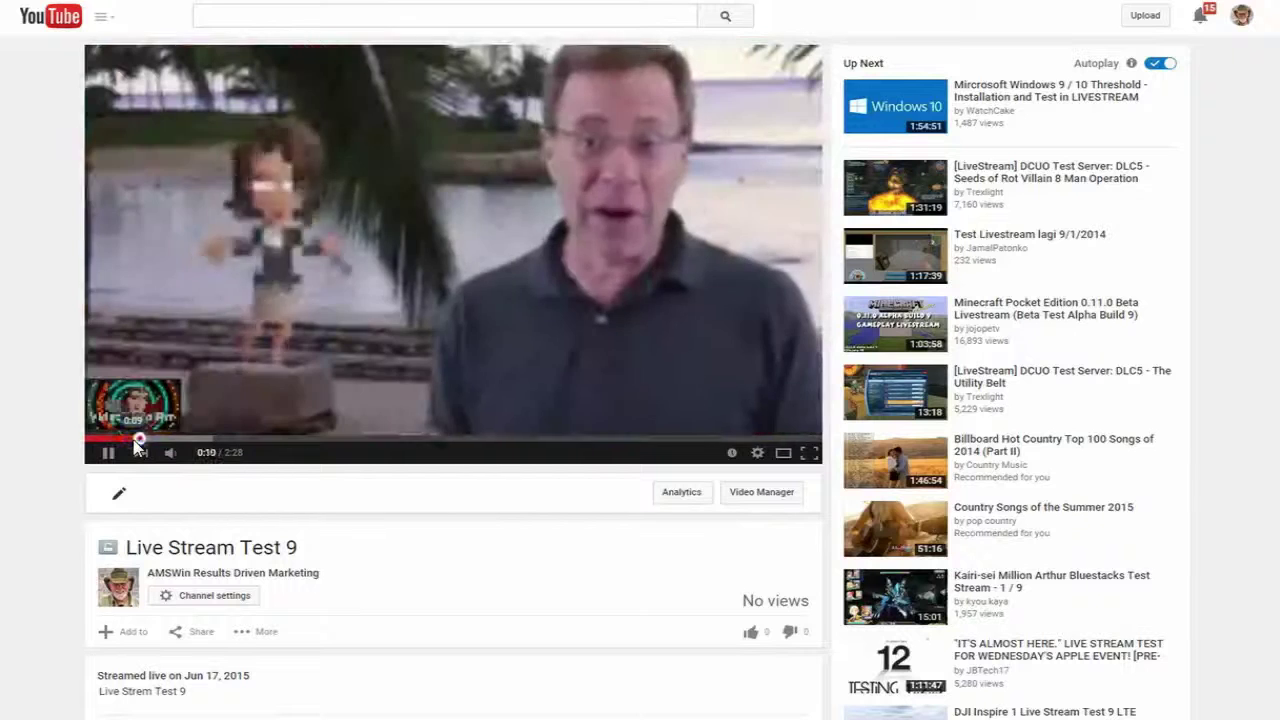
pyautogui.click(106, 439)
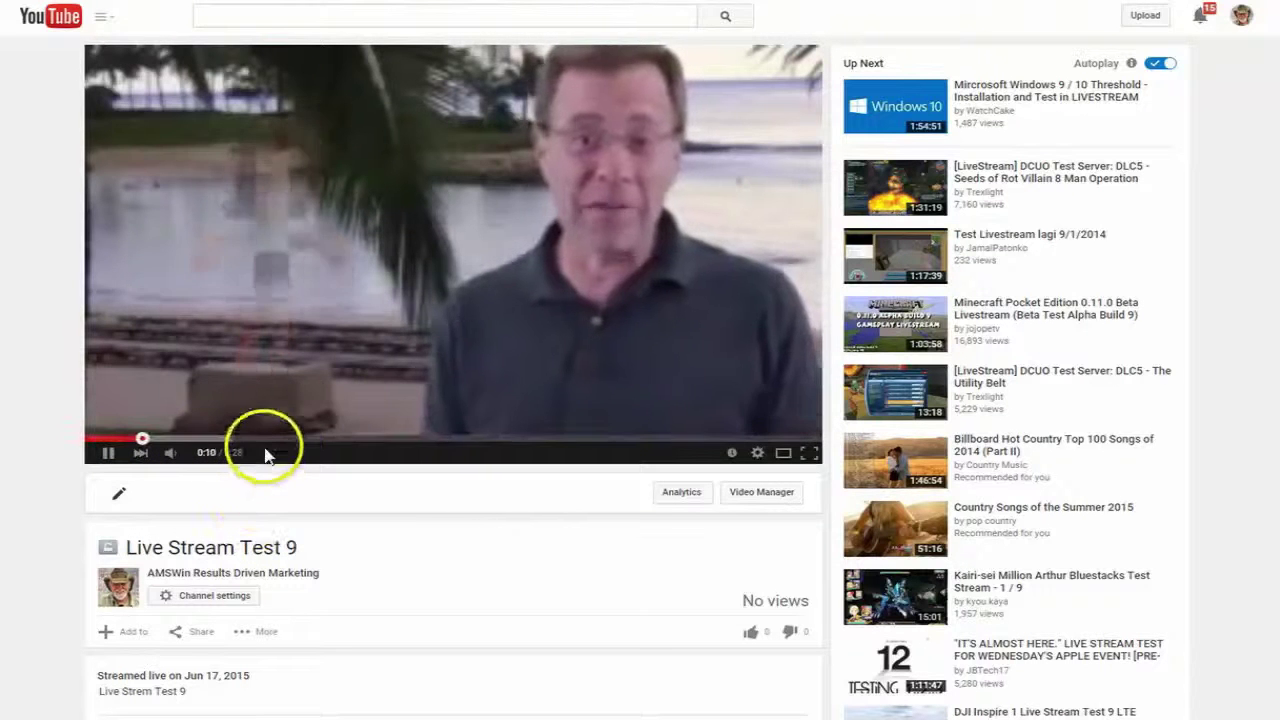
pyautogui.click(285, 439)
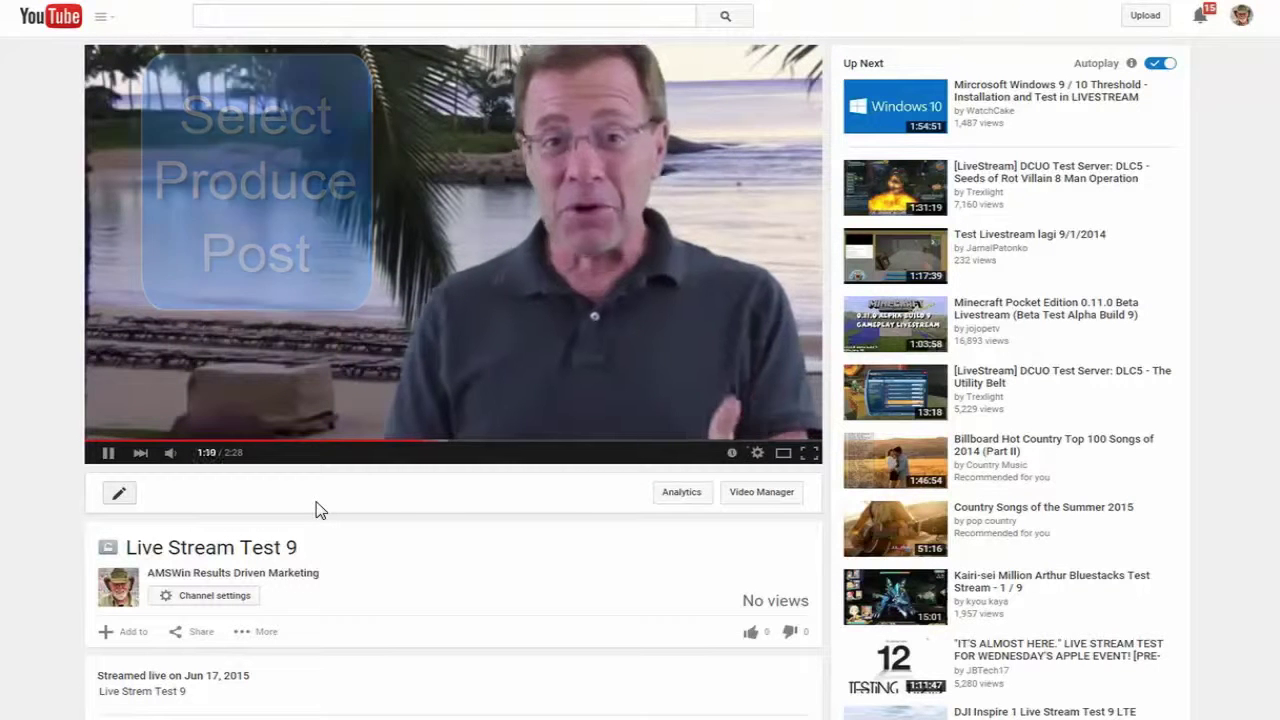
pyautogui.click(346, 516)
pyautogui.click(394, 466)
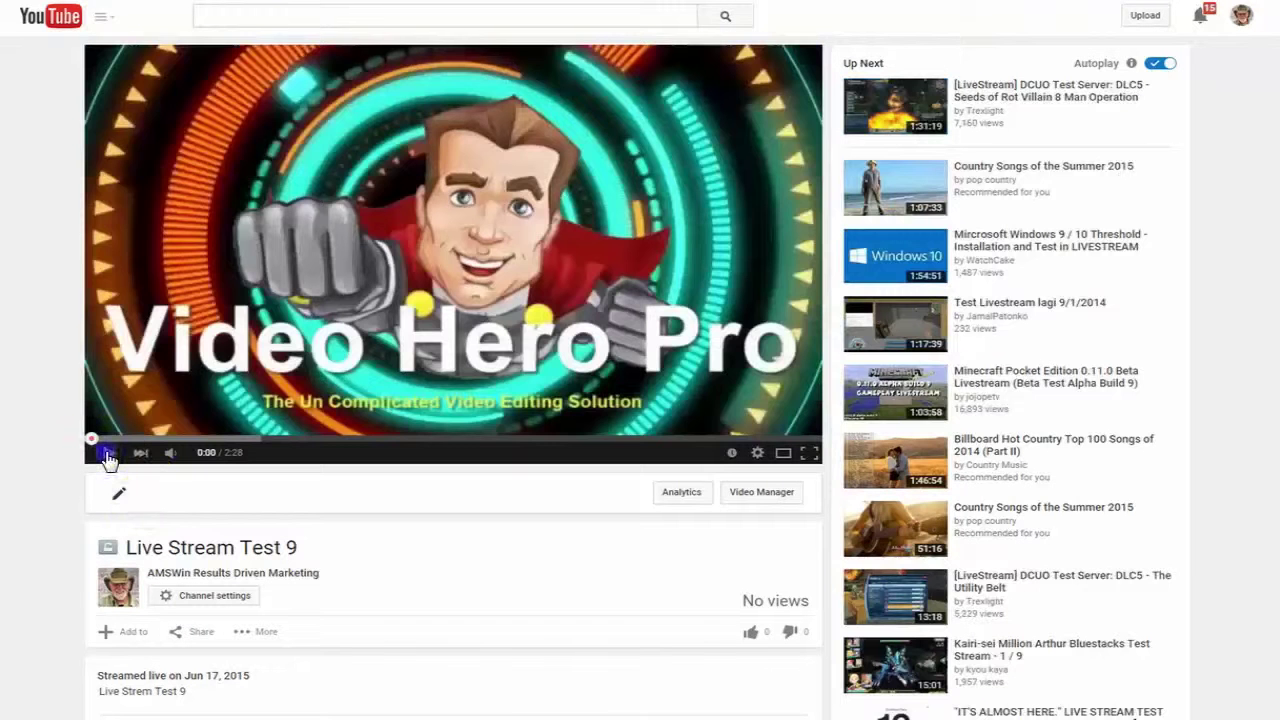
# Restart Live Stream Test 9 from the beginning and mute its sound.
pyautogui.click(108, 455)
pyautogui.click(249, 505)
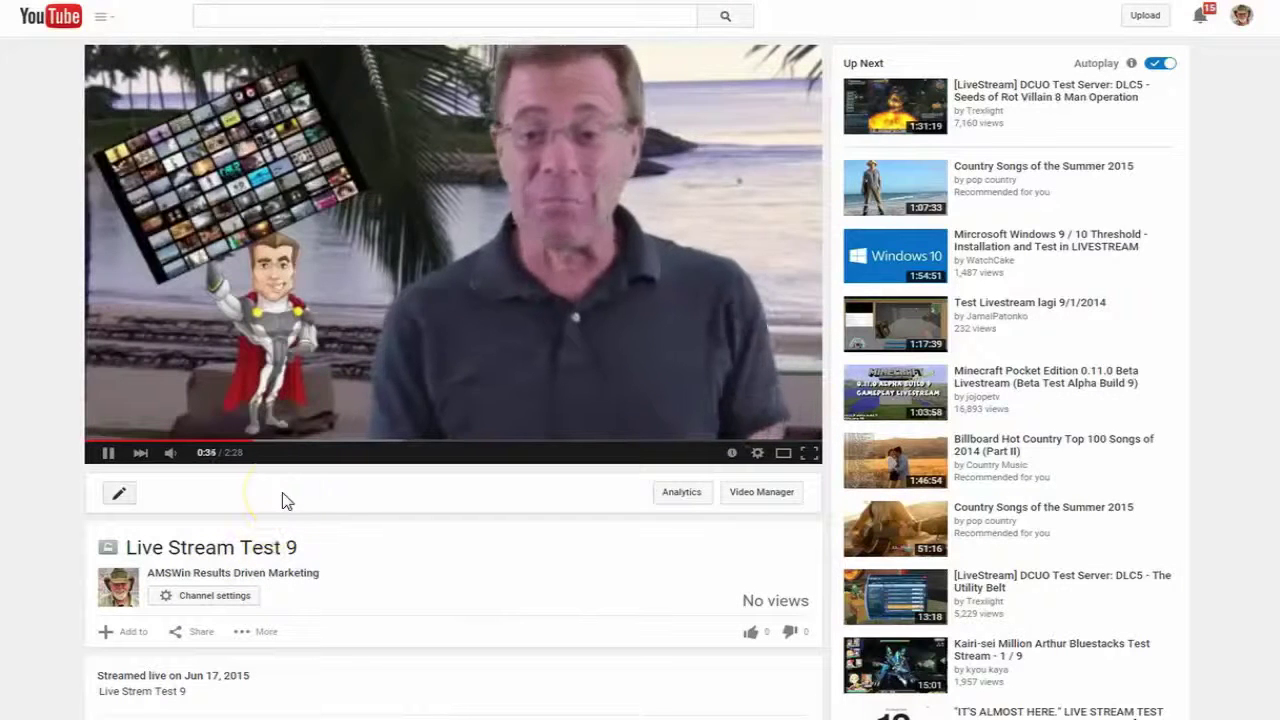
pyautogui.click(168, 457)
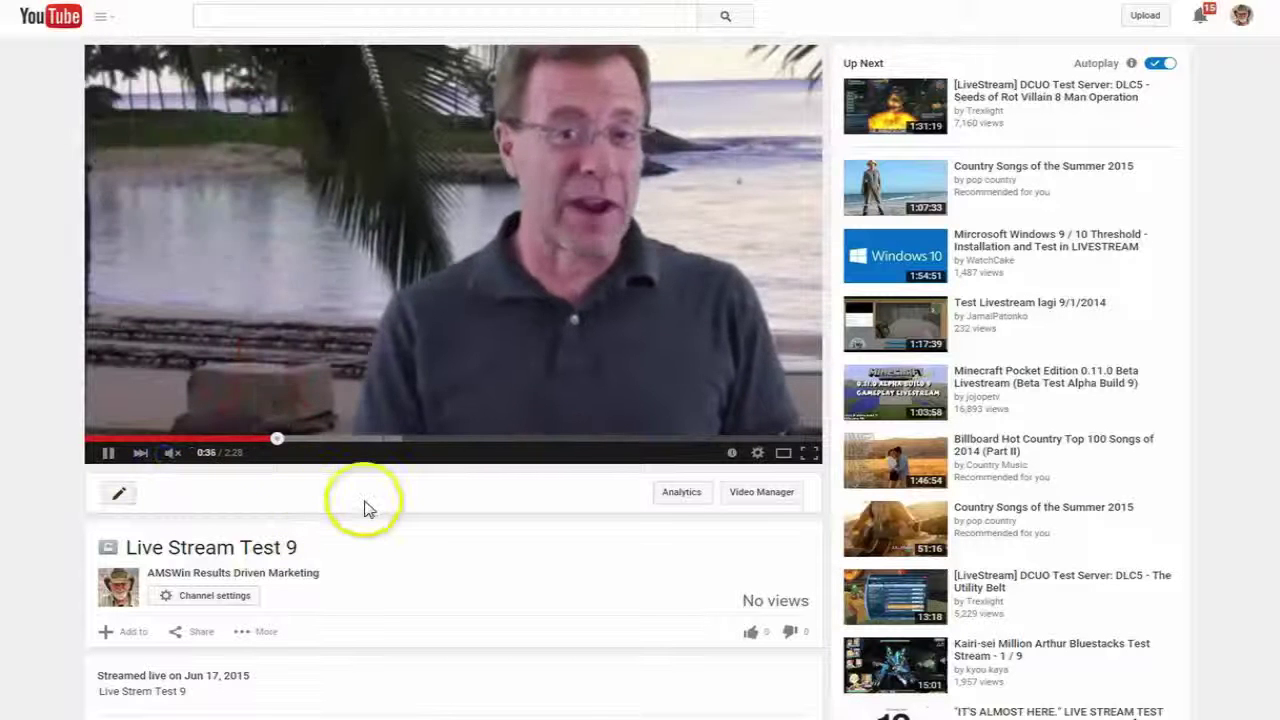